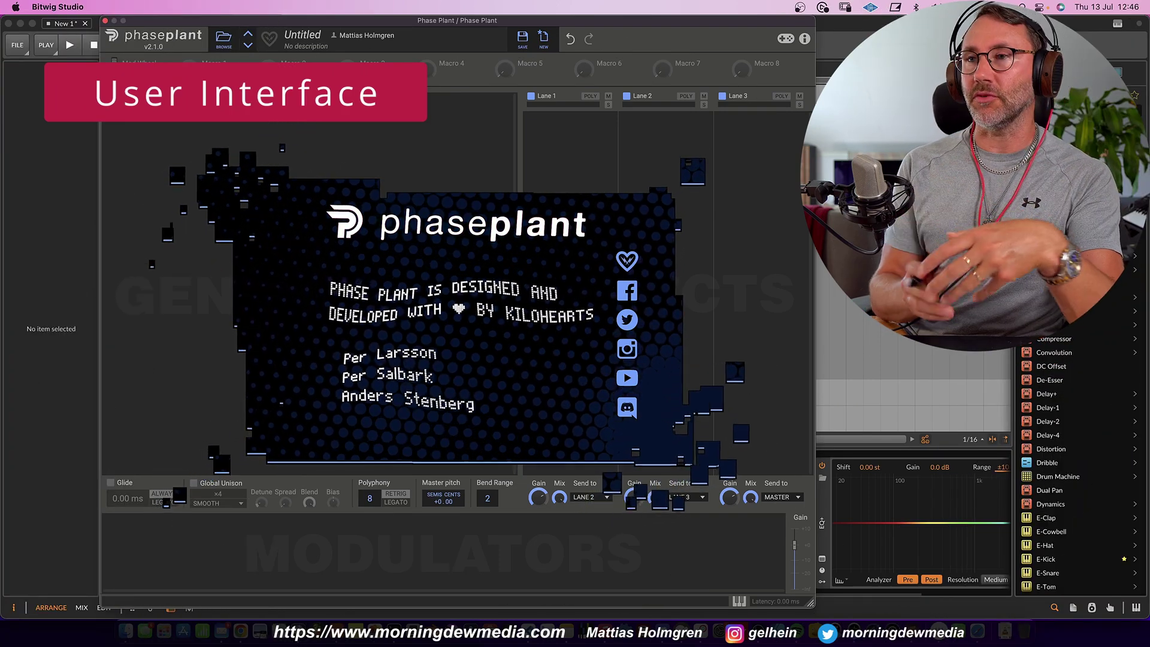
Dismiss the Phase Plant about screen to reveal the empty Untitled patch.
{"action": "left_click", "coordinate": [475, 154]}
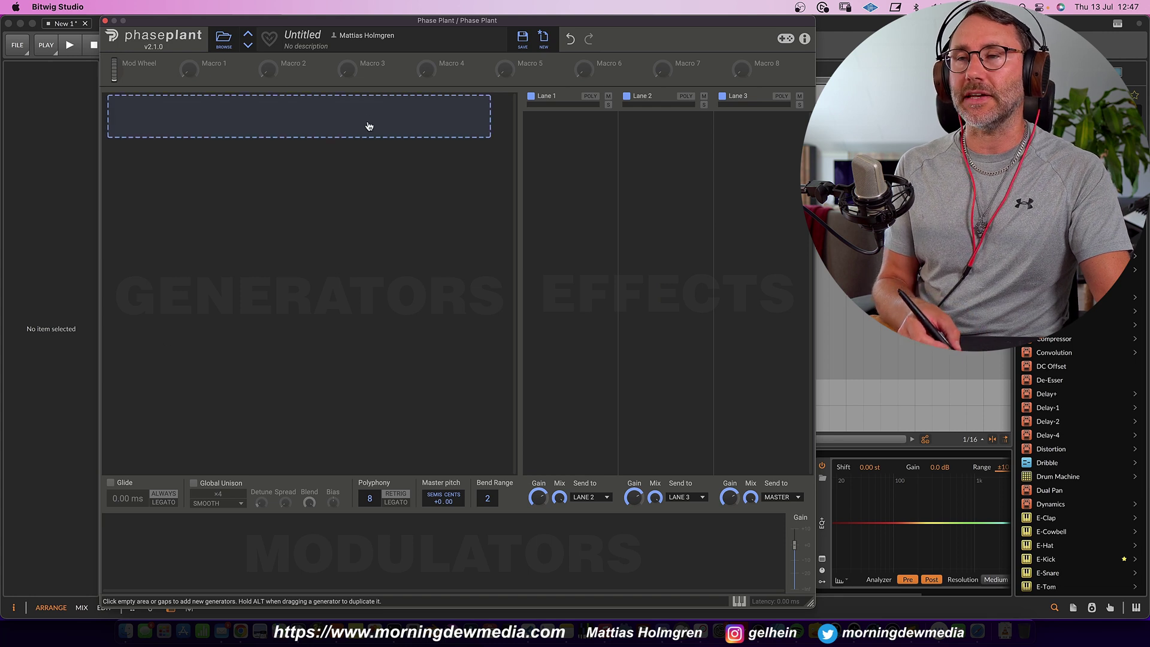
{"action": "left_click", "coordinate": [204, 127]}
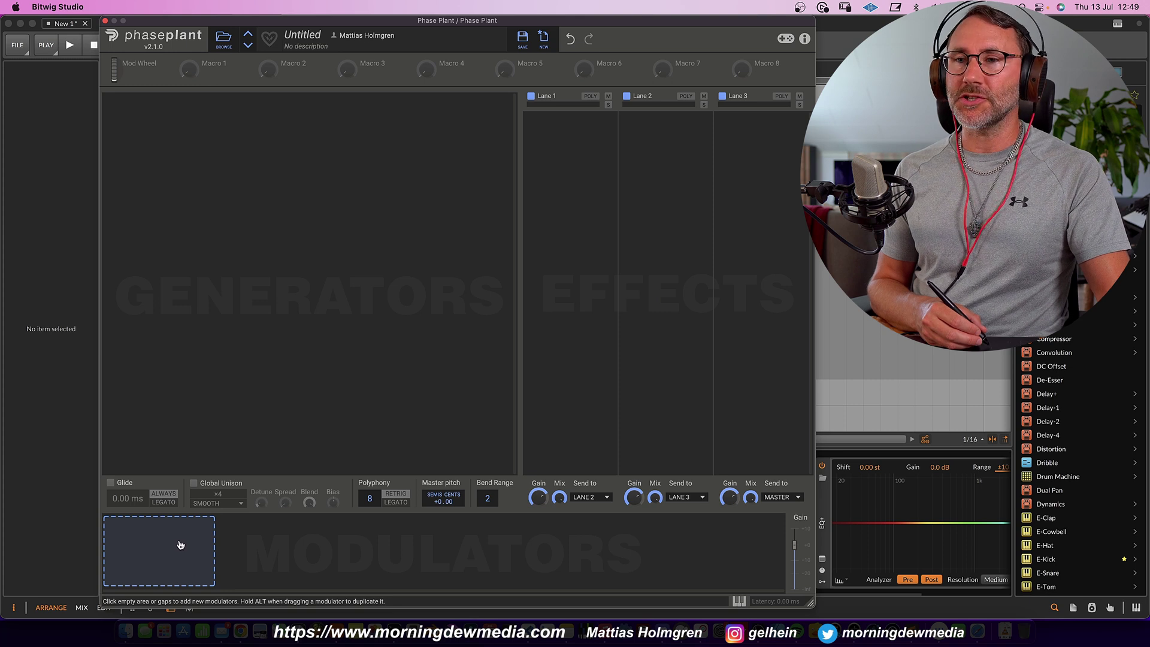
Open the list of modulator types and close it again without adding one.
{"action": "left_click", "coordinate": [168, 549]}
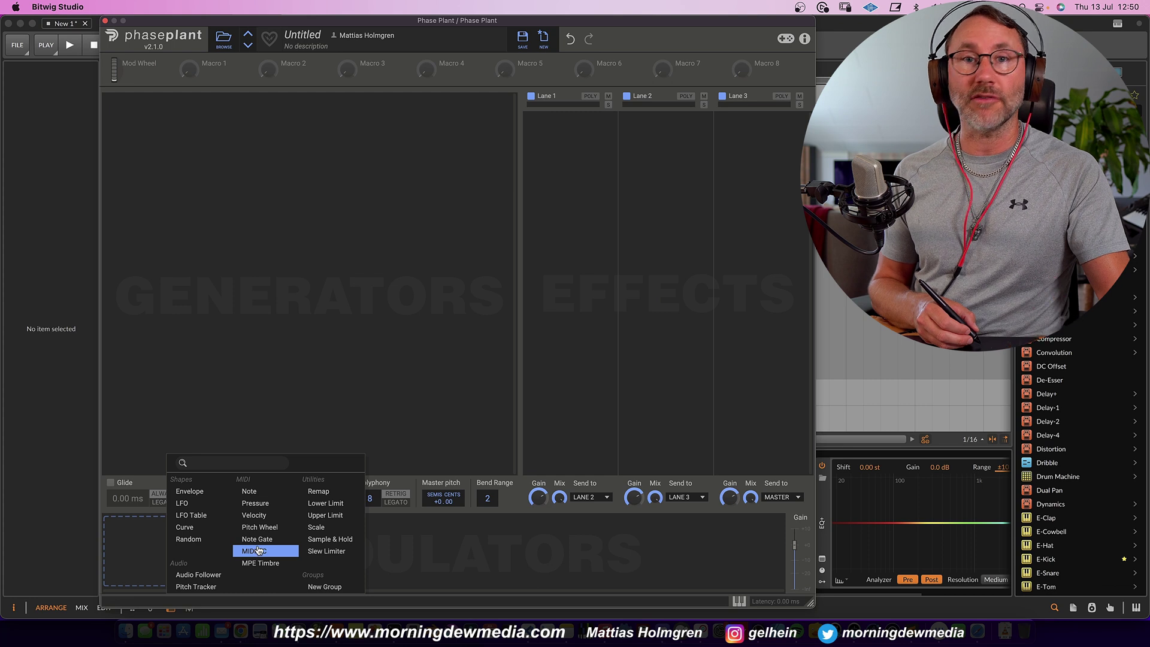
{"action": "key", "text": "Escape"}
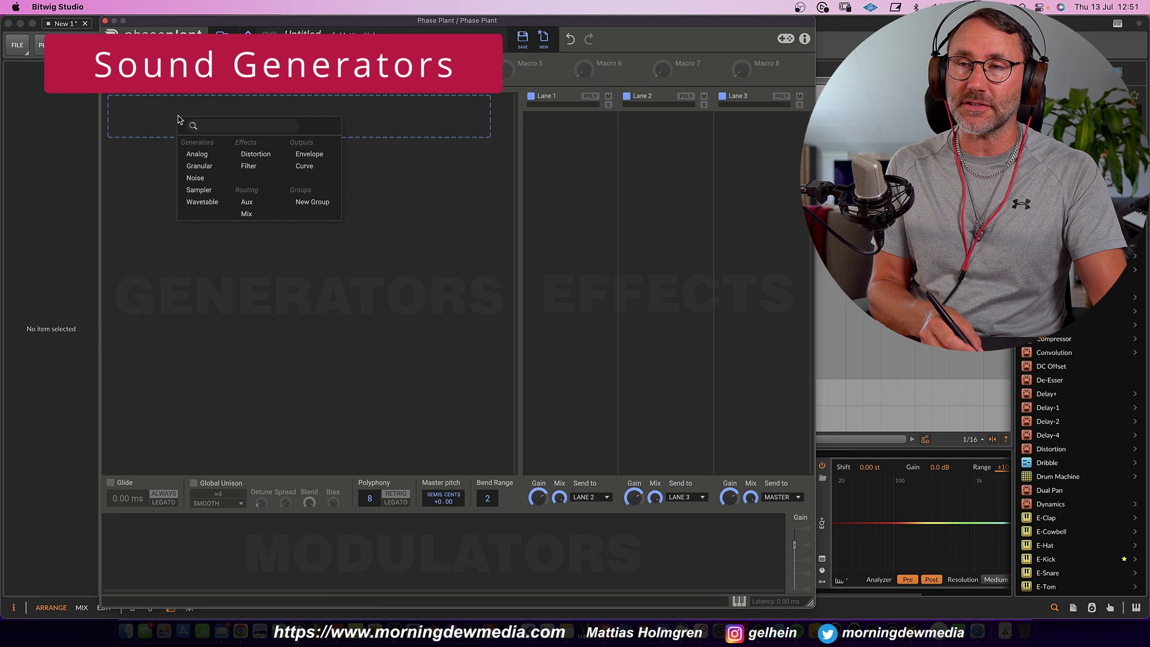
Add an Analog oscillator and audition its square, triangle and sine waveforms.
{"action": "left_click", "coordinate": [199, 156]}
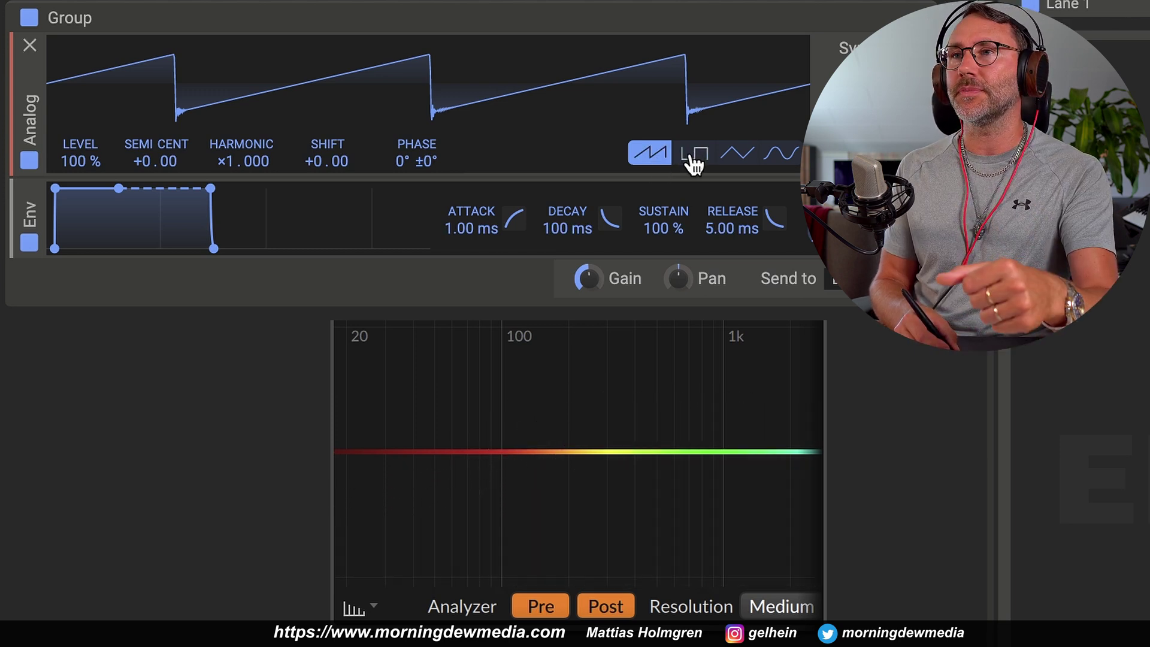
{"action": "left_click", "coordinate": [696, 157]}
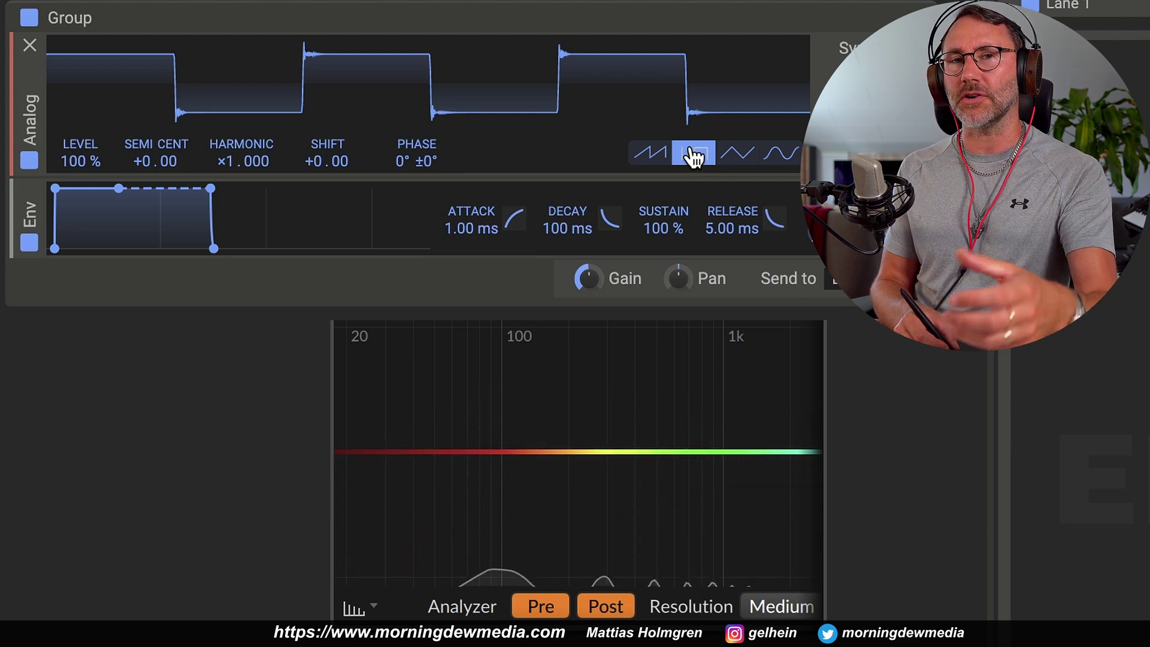
{"action": "left_click", "coordinate": [738, 154]}
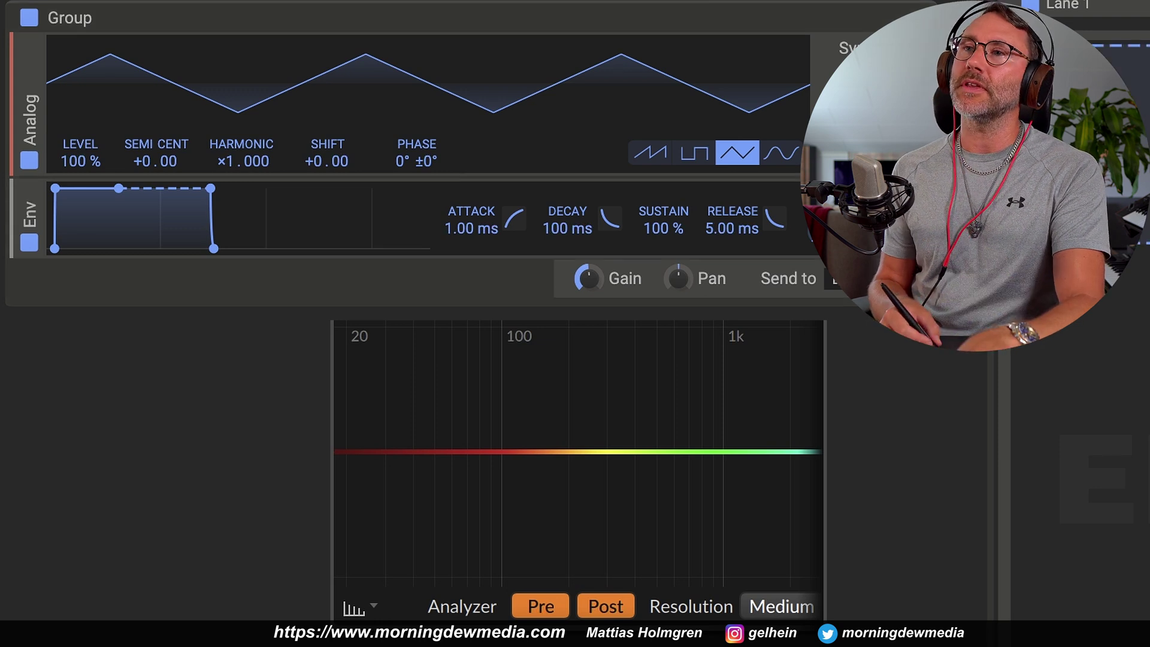
{"action": "left_click", "coordinate": [781, 154]}
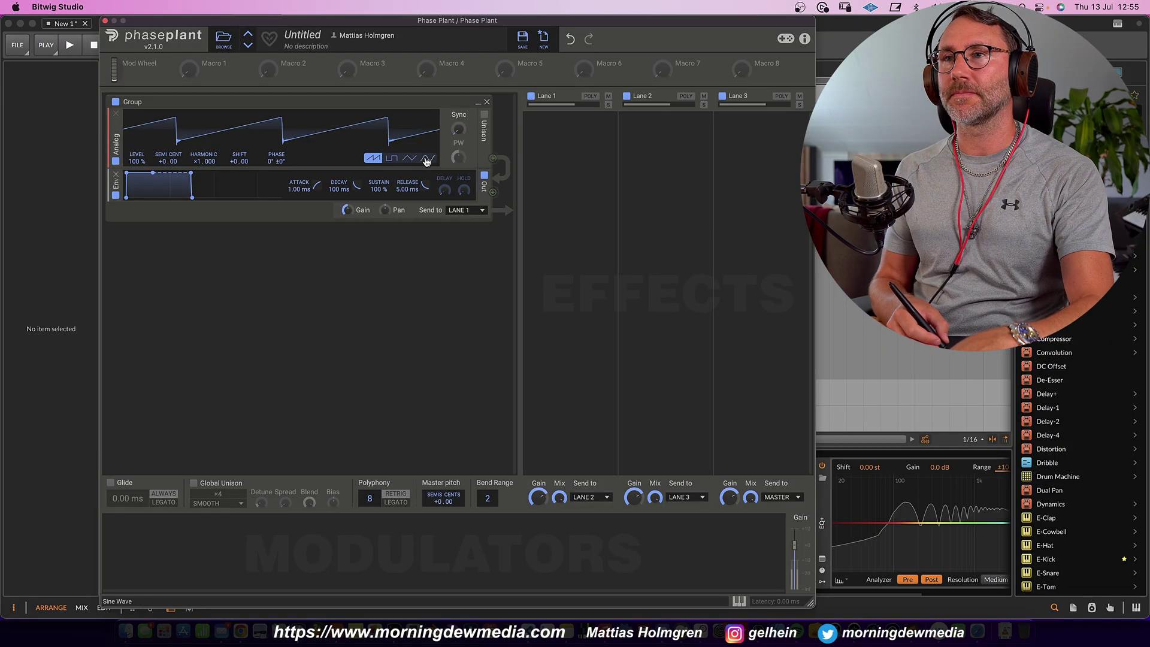
Switch the Analog oscillator from triangle to a pulse (square) wave.
{"action": "left_click", "coordinate": [416, 158]}
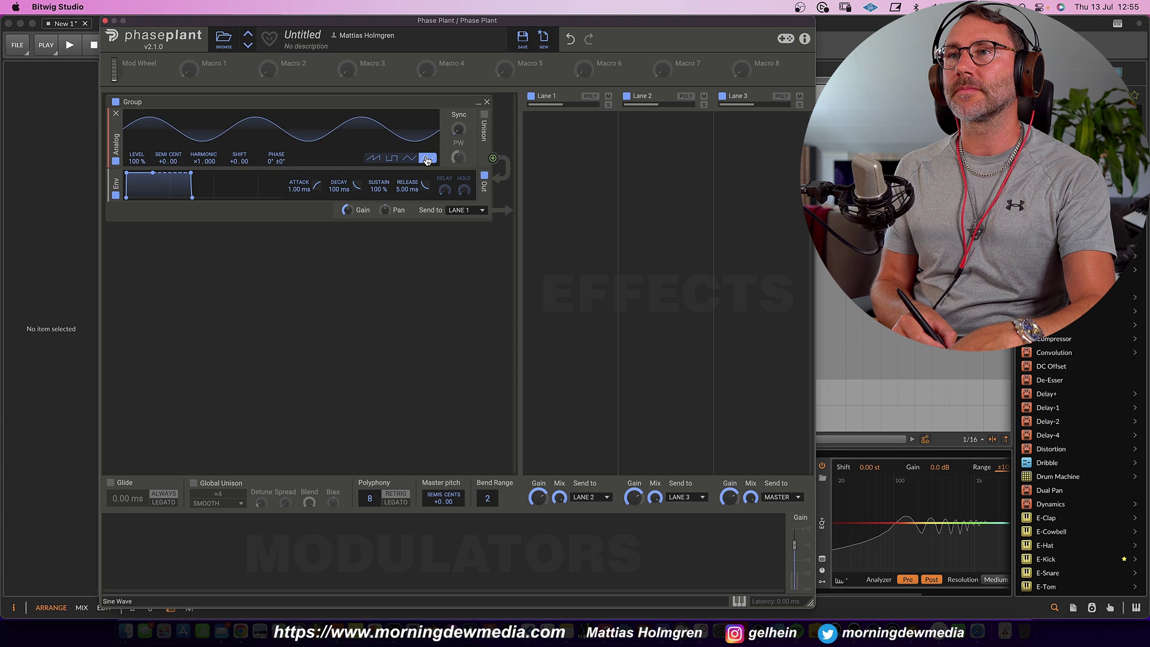
{"action": "left_click", "coordinate": [393, 159]}
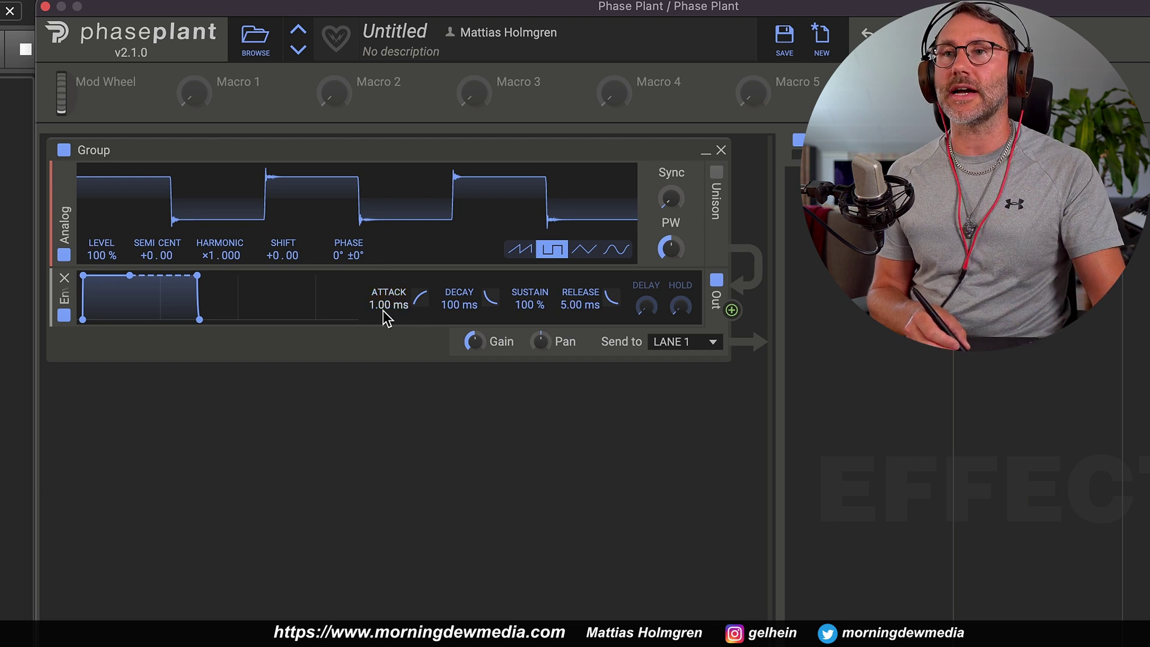
Audition different Env attack and release times, ending at 392 ms attack and 1.08 s release.
{"action": "left_click_drag", "start_coordinate": [403, 303], "coordinate": [404, 150]}
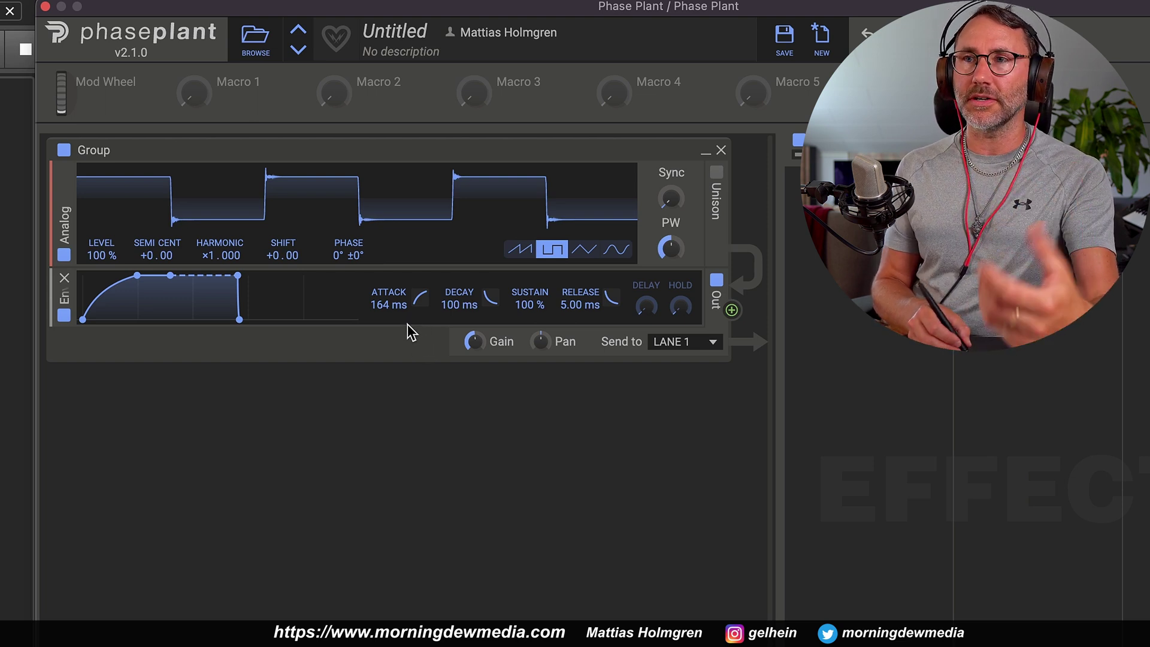
{"action": "left_click_drag", "start_coordinate": [387, 309], "coordinate": [364, 508]}
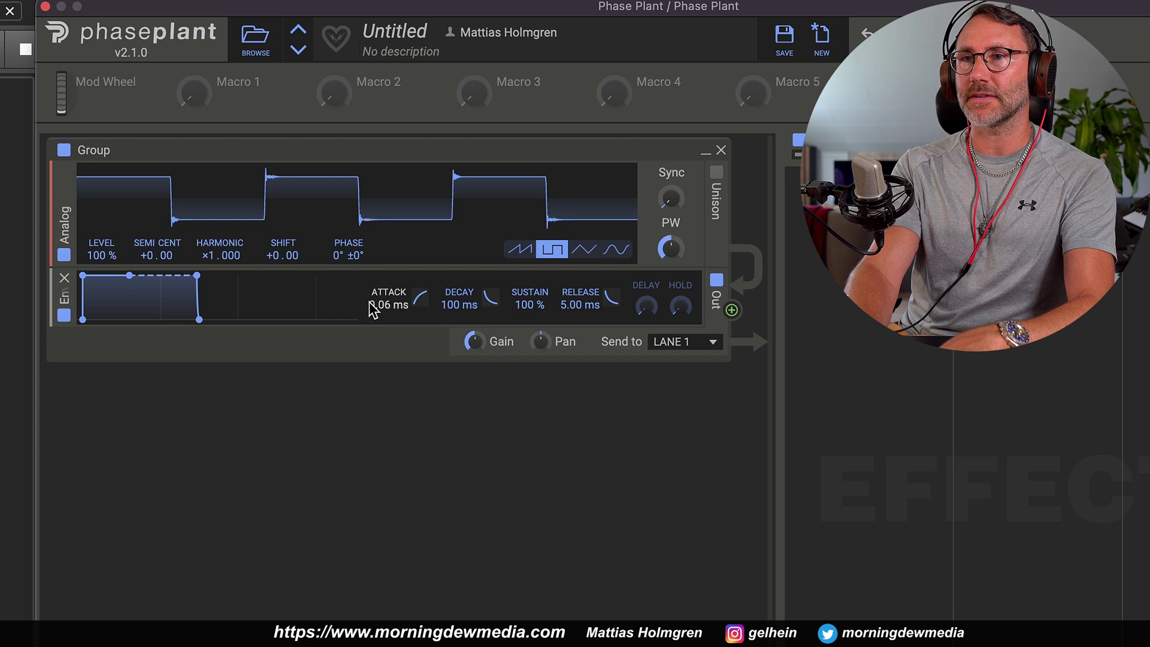
{"action": "left_click_drag", "start_coordinate": [577, 305], "coordinate": [575, 313]}
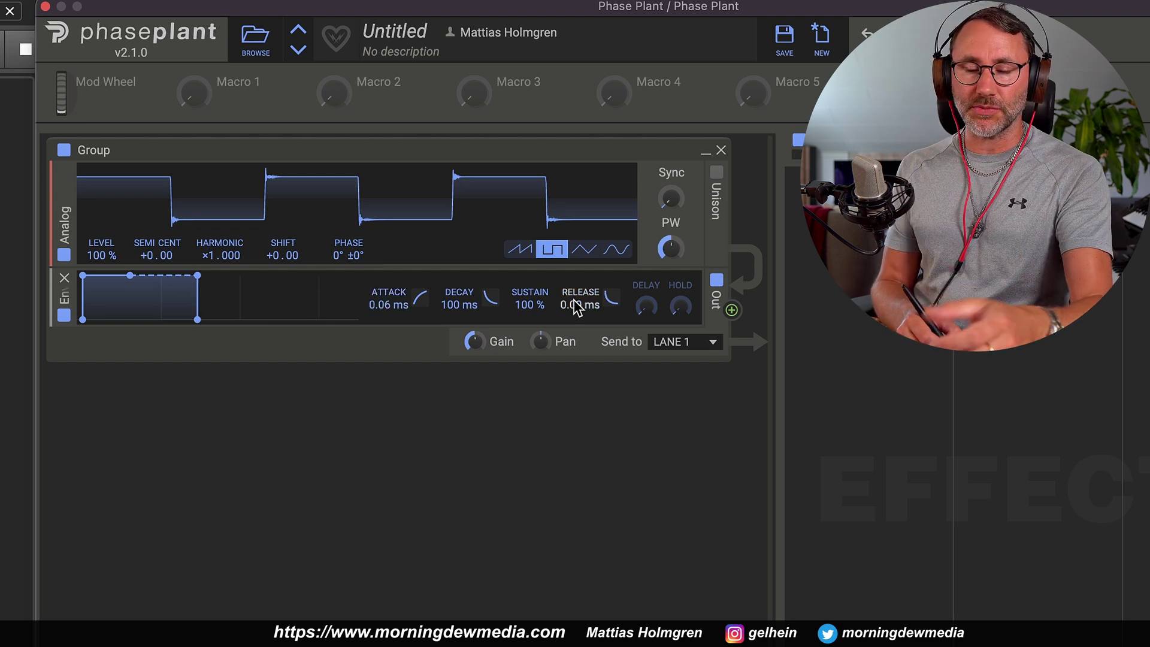
{"action": "left_click_drag", "start_coordinate": [577, 305], "coordinate": [598, 294]}
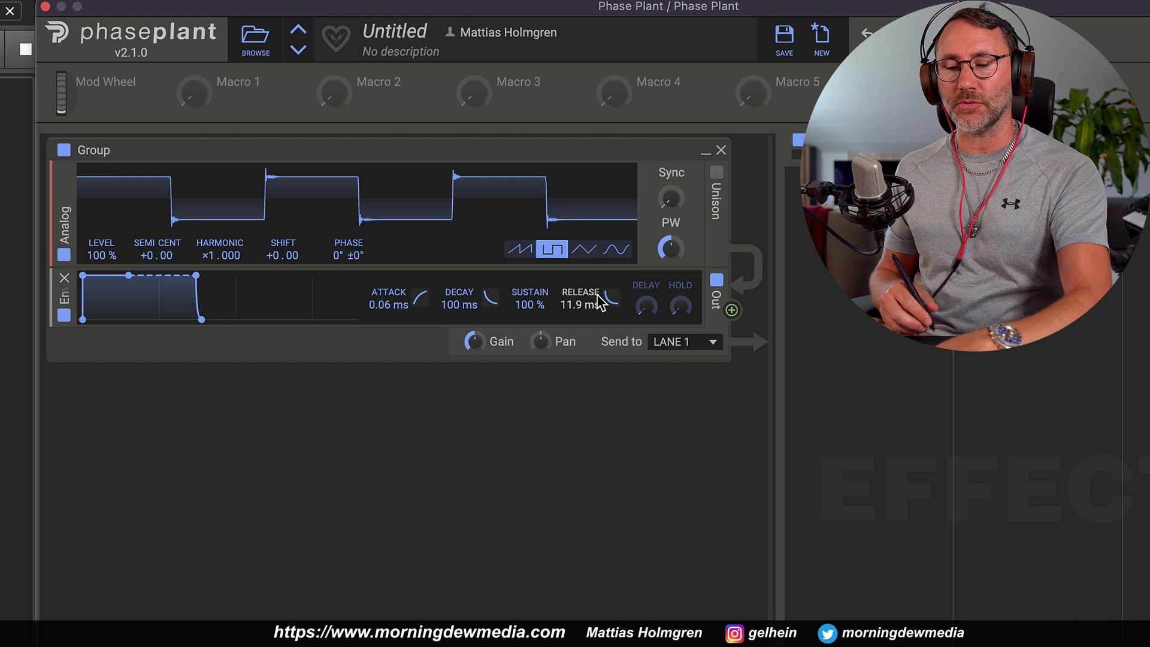
{"action": "left_click_drag", "start_coordinate": [389, 308], "coordinate": [399, 144]}
{"action": "left_click_drag", "start_coordinate": [586, 310], "coordinate": [573, 174]}
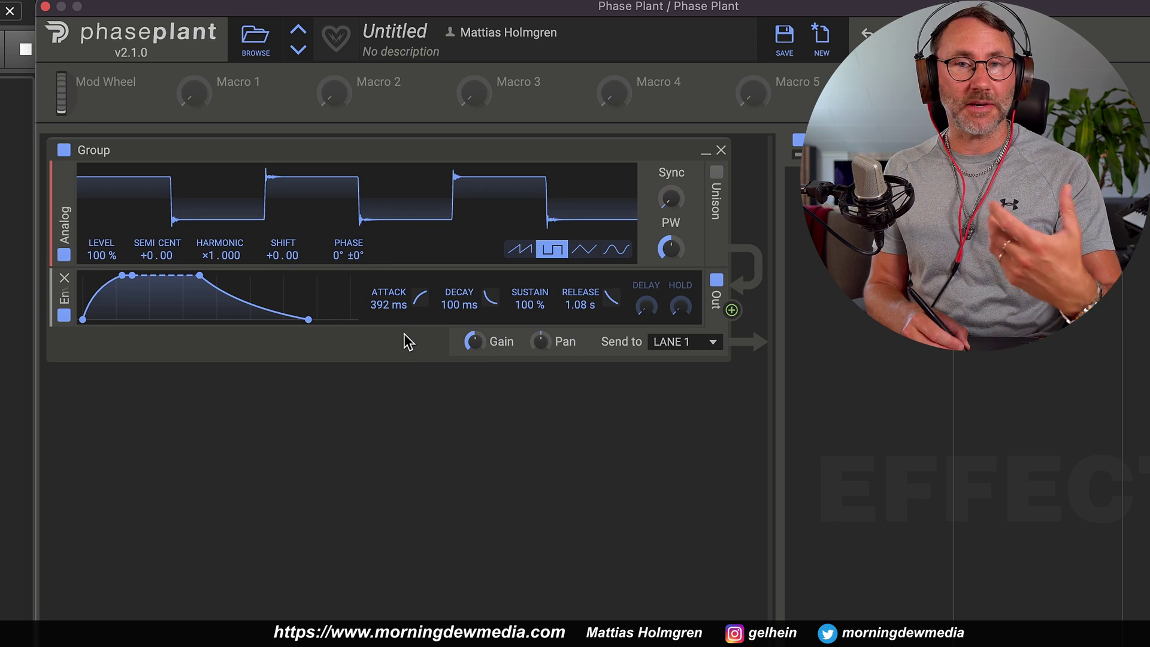
Reshape the Env to 1.86 ms attack, 182 ms decay, 42% sustain, and insert a low-pass Filter after Analog.
{"action": "left_click_drag", "start_coordinate": [387, 311], "coordinate": [413, 524]}
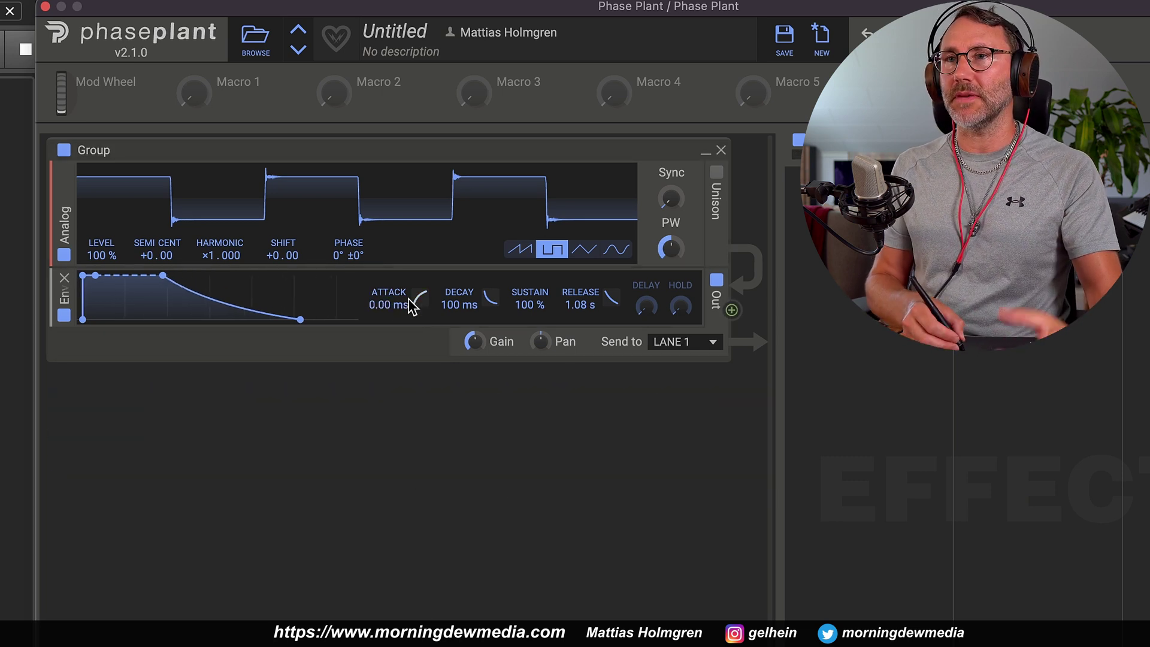
{"action": "double_click", "coordinate": [385, 307]}
{"action": "double_click", "coordinate": [578, 308]}
{"action": "left_click_drag", "start_coordinate": [584, 401], "coordinate": [575, 491]}
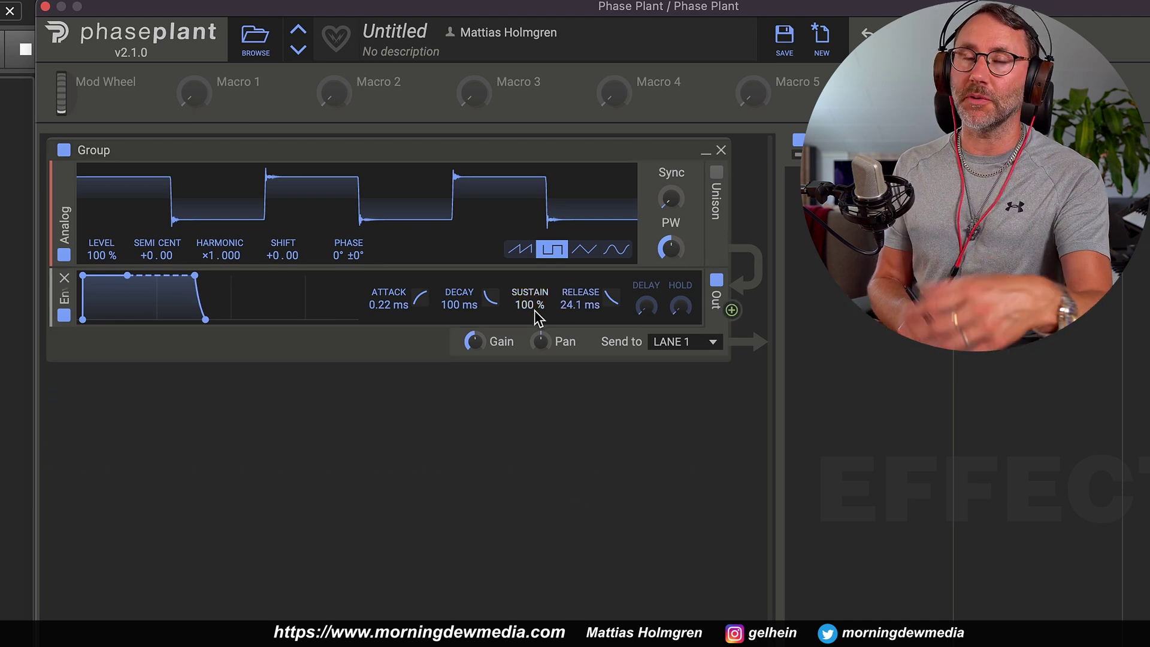
{"action": "left_click_drag", "start_coordinate": [533, 310], "coordinate": [546, 635]}
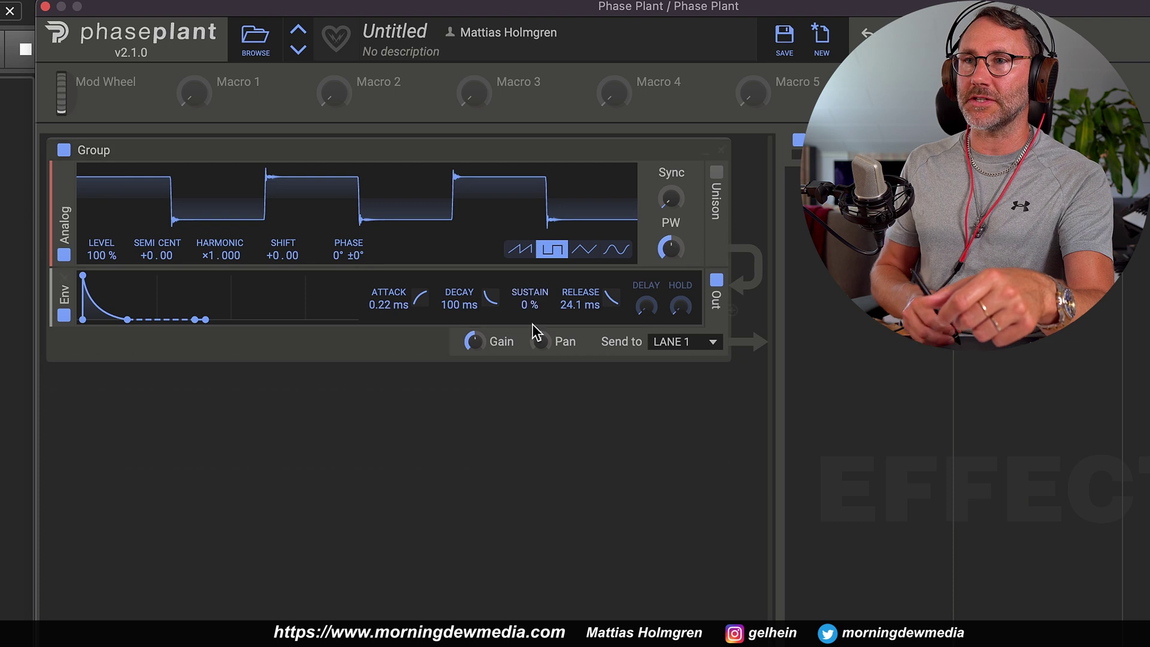
{"action": "left_click_drag", "start_coordinate": [454, 311], "coordinate": [84, 322]}
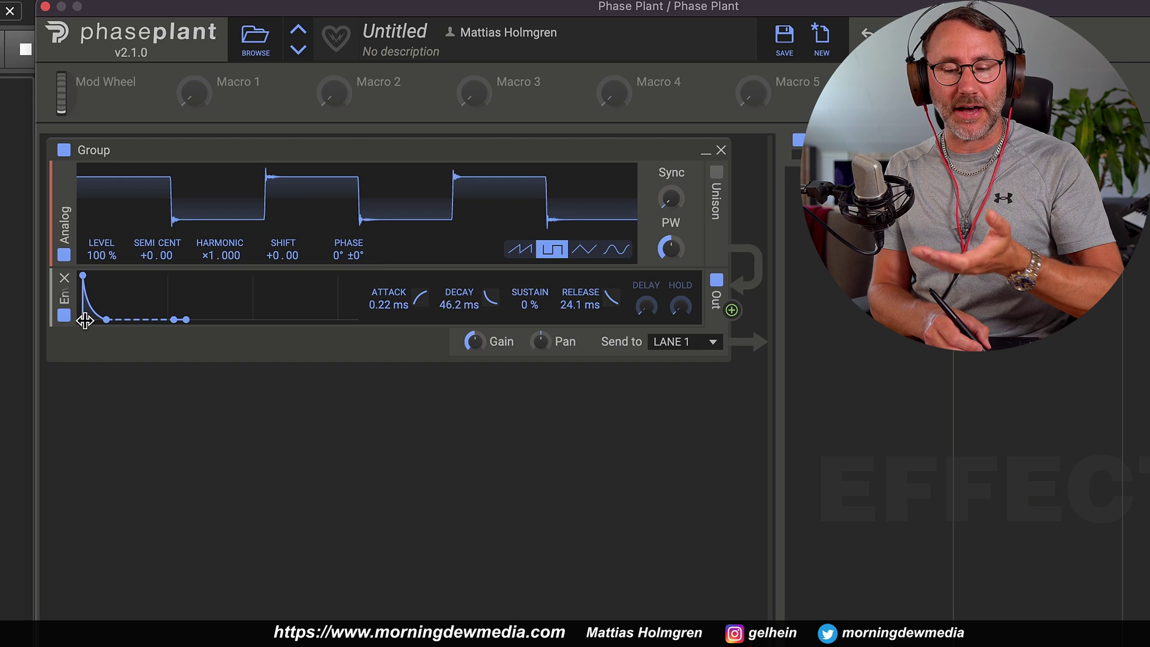
{"action": "left_click_drag", "start_coordinate": [82, 320], "coordinate": [449, 270]}
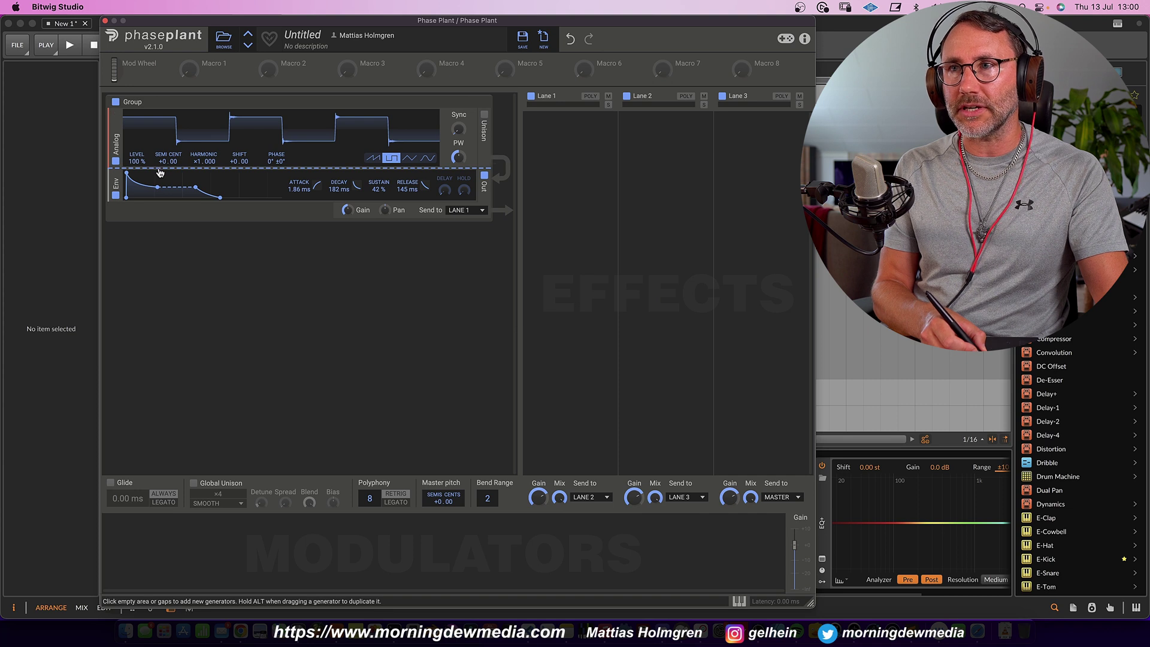
{"action": "left_click", "coordinate": [160, 173]}
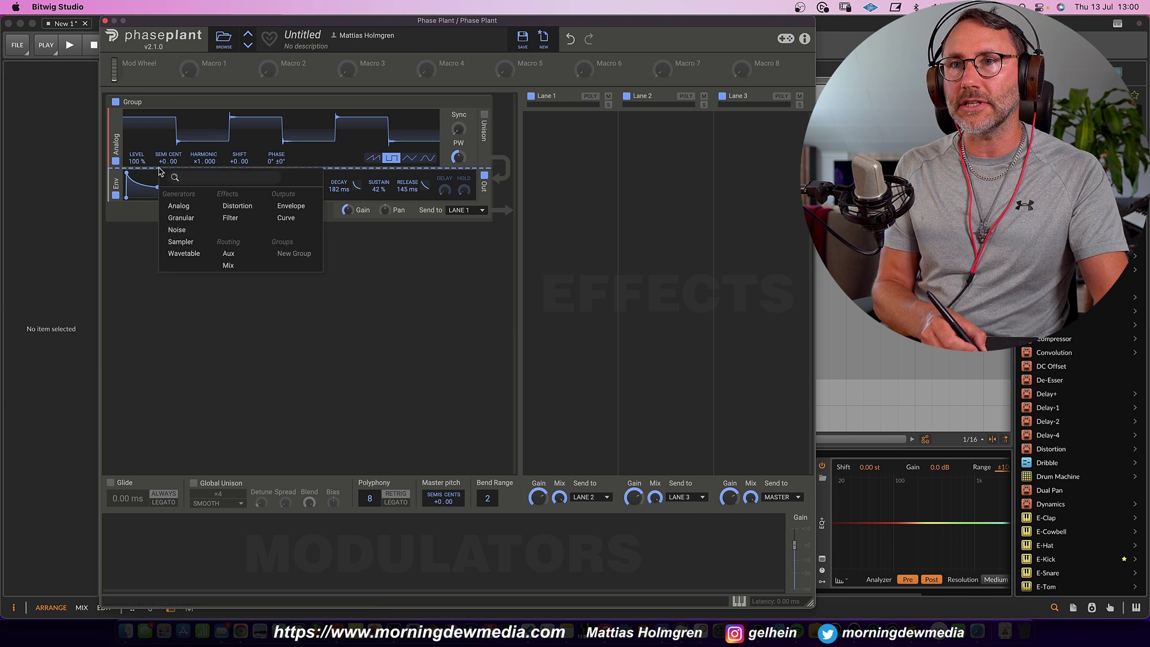
{"action": "left_click", "coordinate": [231, 219]}
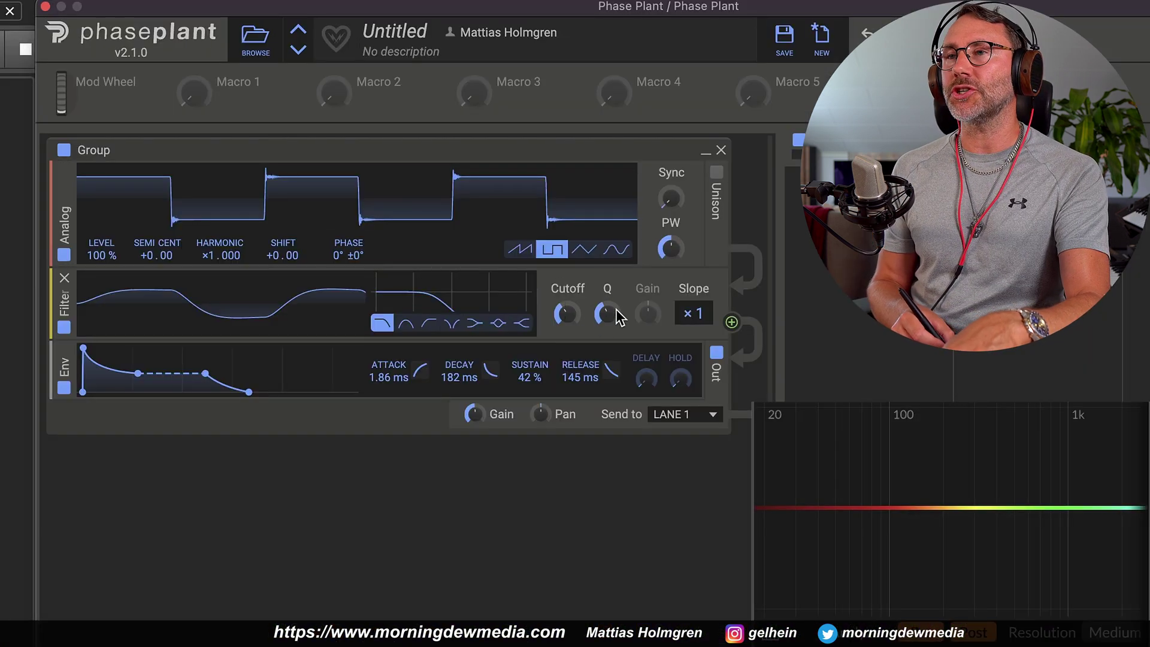
Sweep the filter cutoff between 130 Hz and 11.2 kHz, settling around 346 Hz.
{"action": "left_click_drag", "start_coordinate": [572, 321], "coordinate": [611, 139]}
{"action": "left_click_drag", "start_coordinate": [568, 312], "coordinate": [578, 404]}
{"action": "left_click_drag", "start_coordinate": [569, 322], "coordinate": [580, 252]}
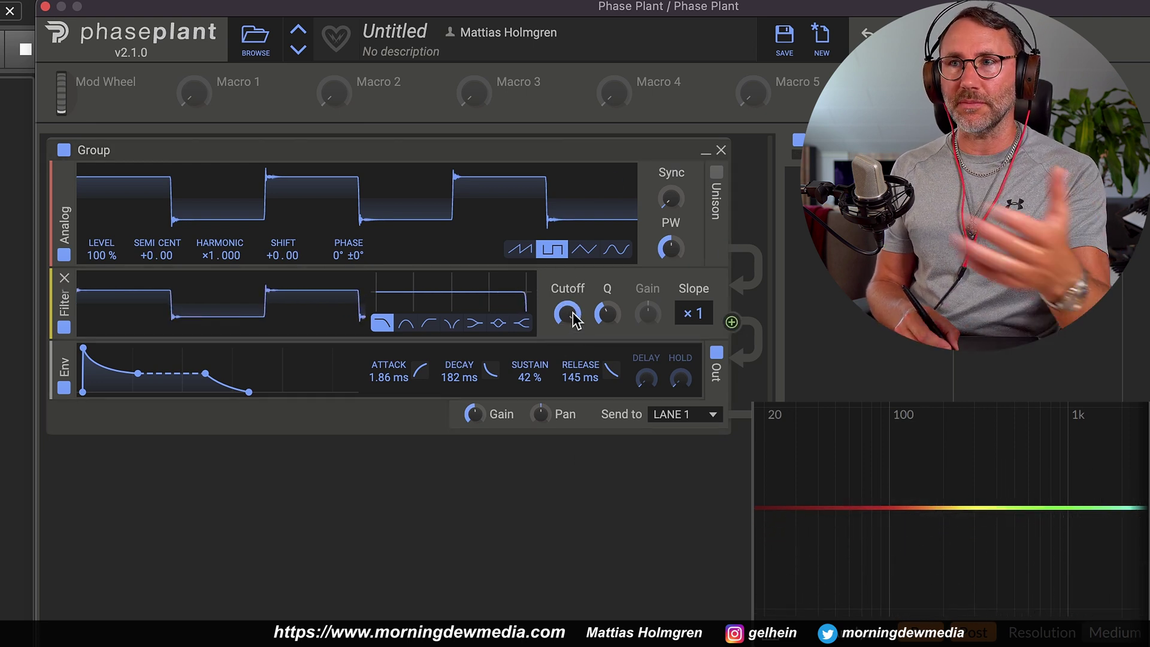
{"action": "left_click_drag", "start_coordinate": [569, 317], "coordinate": [575, 460]}
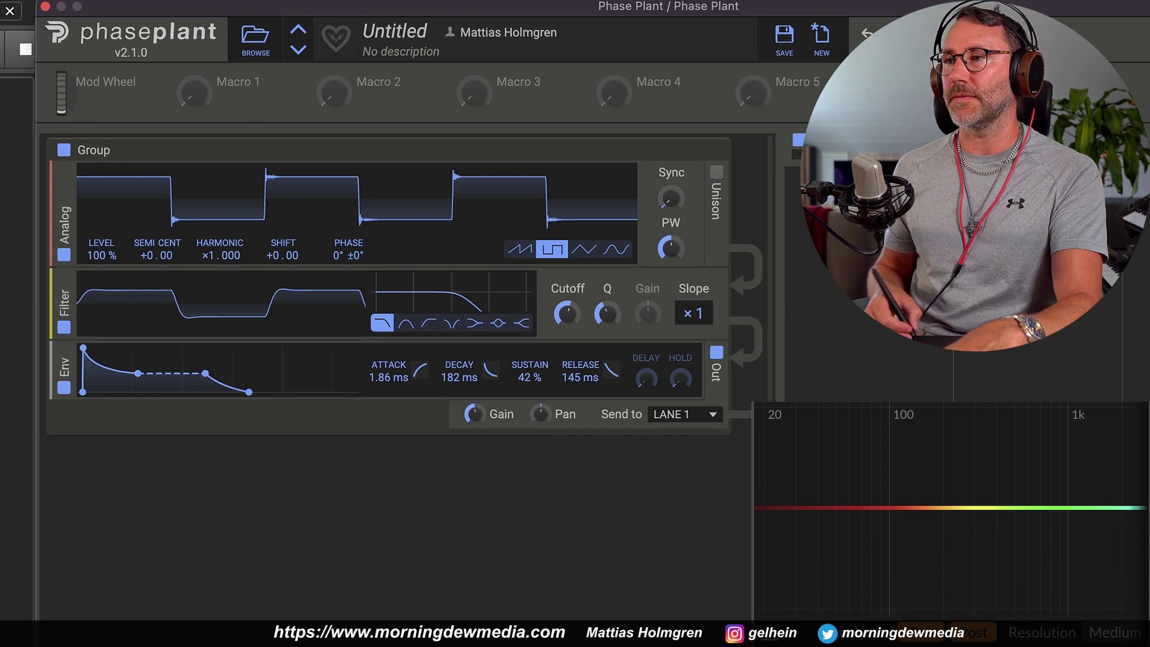
{"action": "mouse_move", "coordinate": [568, 322]}
{"action": "left_mouse_down"}
{"action": "mouse_move", "coordinate": [559, 415]}
{"action": "mouse_move", "coordinate": [574, 440]}
{"action": "mouse_move", "coordinate": [566, 287]}
{"action": "mouse_move", "coordinate": [563, 338]}
{"action": "left_mouse_up"}
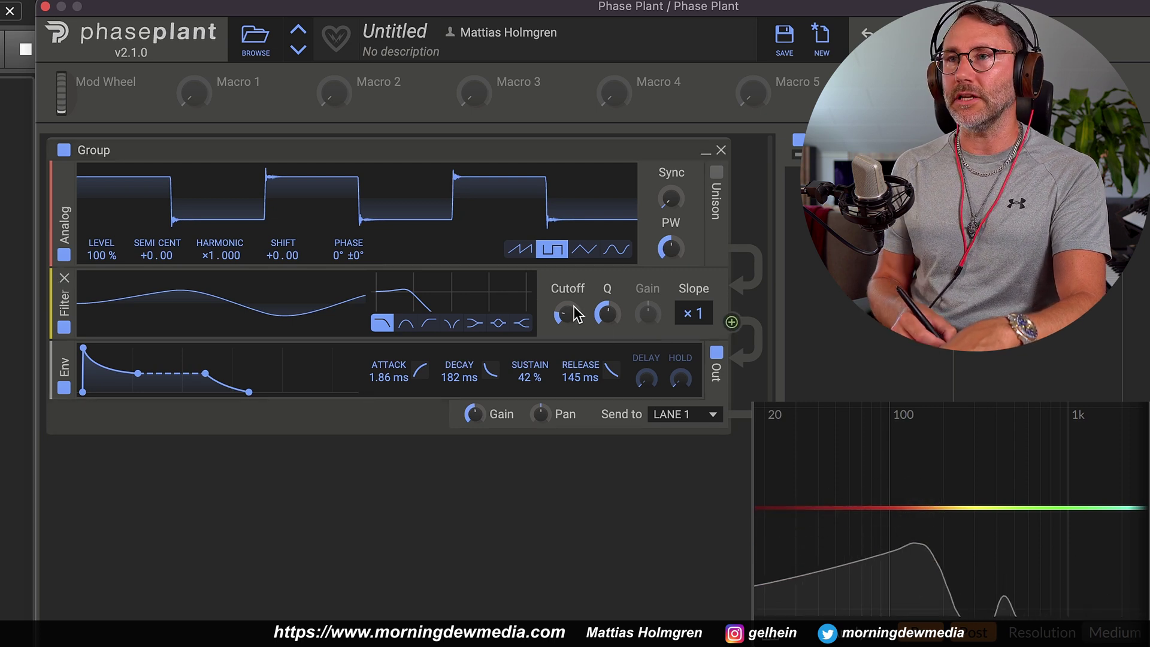
{"action": "left_click_drag", "start_coordinate": [567, 321], "coordinate": [570, 242]}
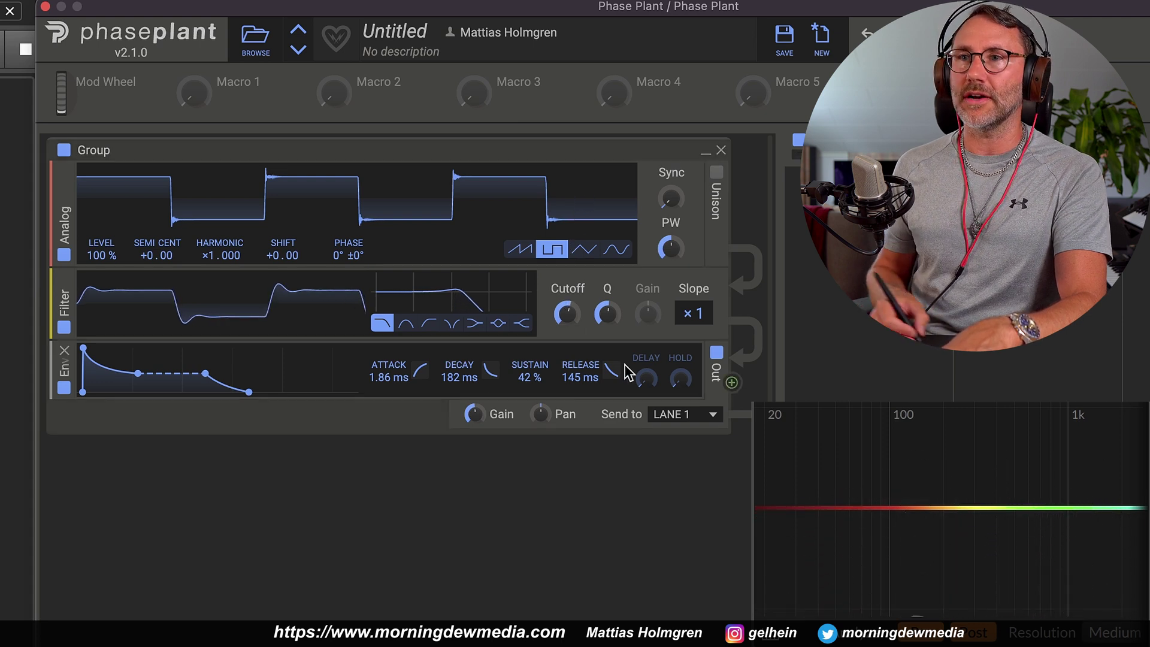
{"action": "left_click_drag", "start_coordinate": [566, 314], "coordinate": [569, 277]}
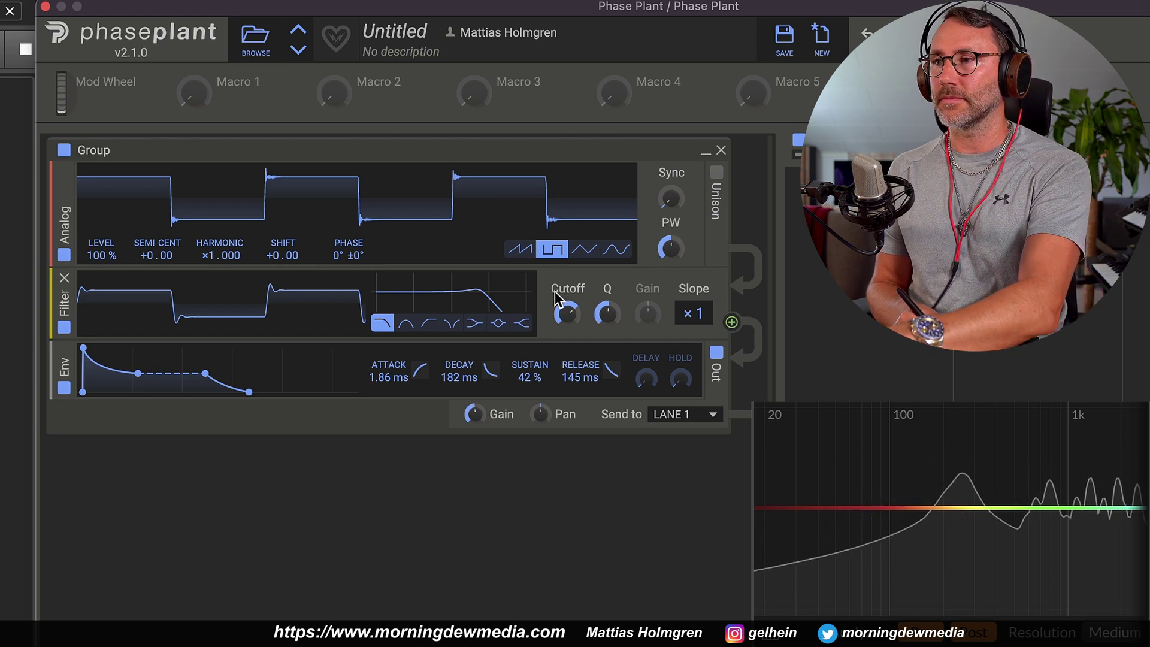
{"action": "left_click_drag", "start_coordinate": [583, 326], "coordinate": [567, 352]}
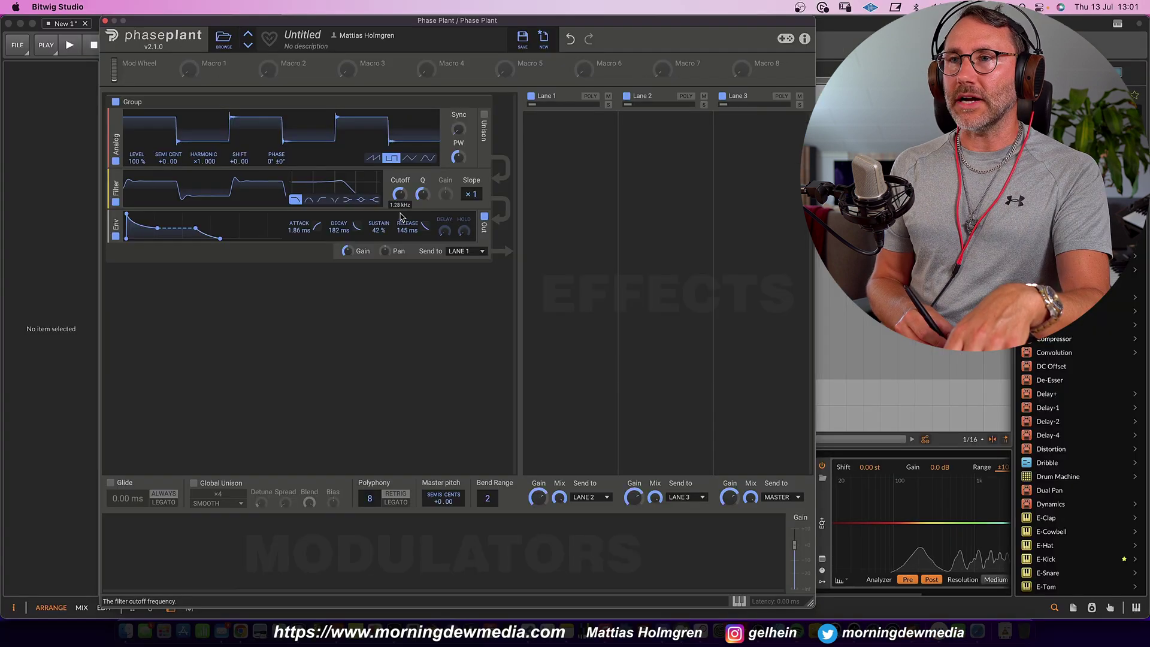
{"action": "left_click_drag", "start_coordinate": [400, 216], "coordinate": [401, 278]}
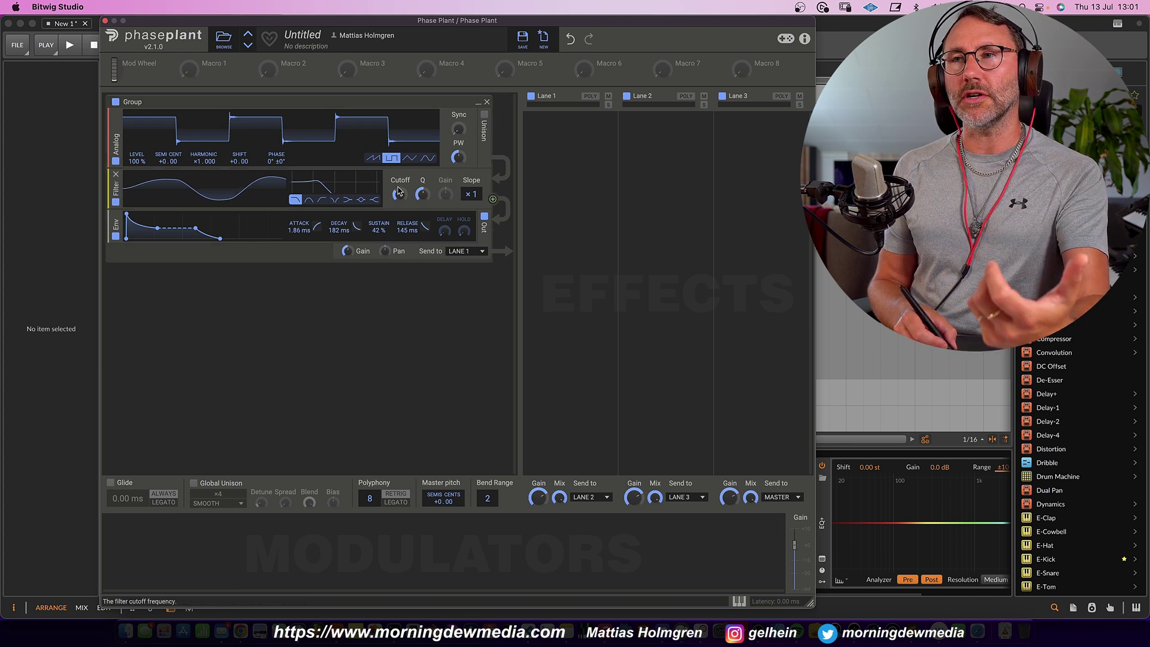
Pull the filter cutoff down to 136 Hz and add an Envelope modulator.
{"action": "left_click_drag", "start_coordinate": [401, 197], "coordinate": [400, 174]}
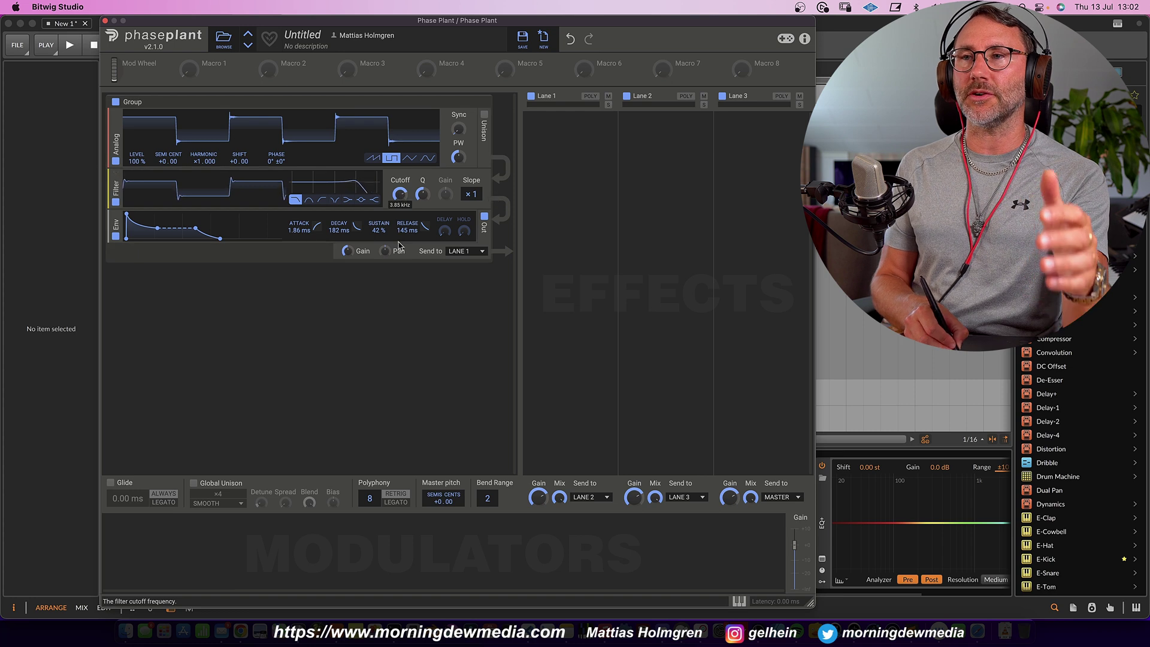
{"action": "left_click_drag", "start_coordinate": [399, 252], "coordinate": [399, 354]}
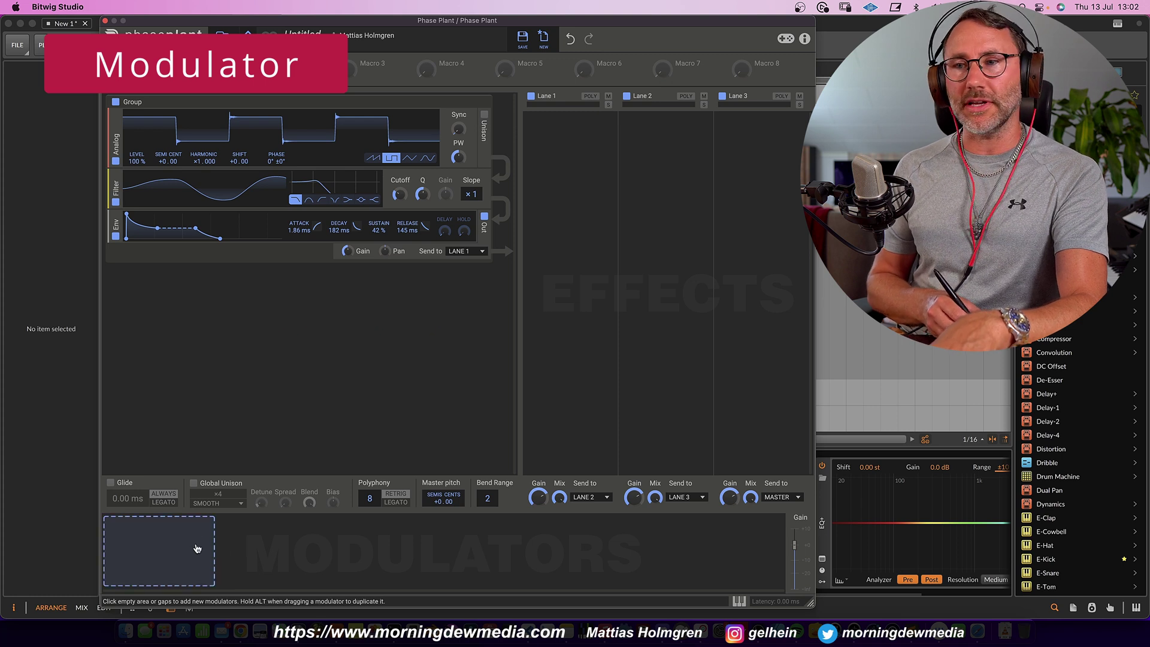
{"action": "left_click", "coordinate": [174, 556]}
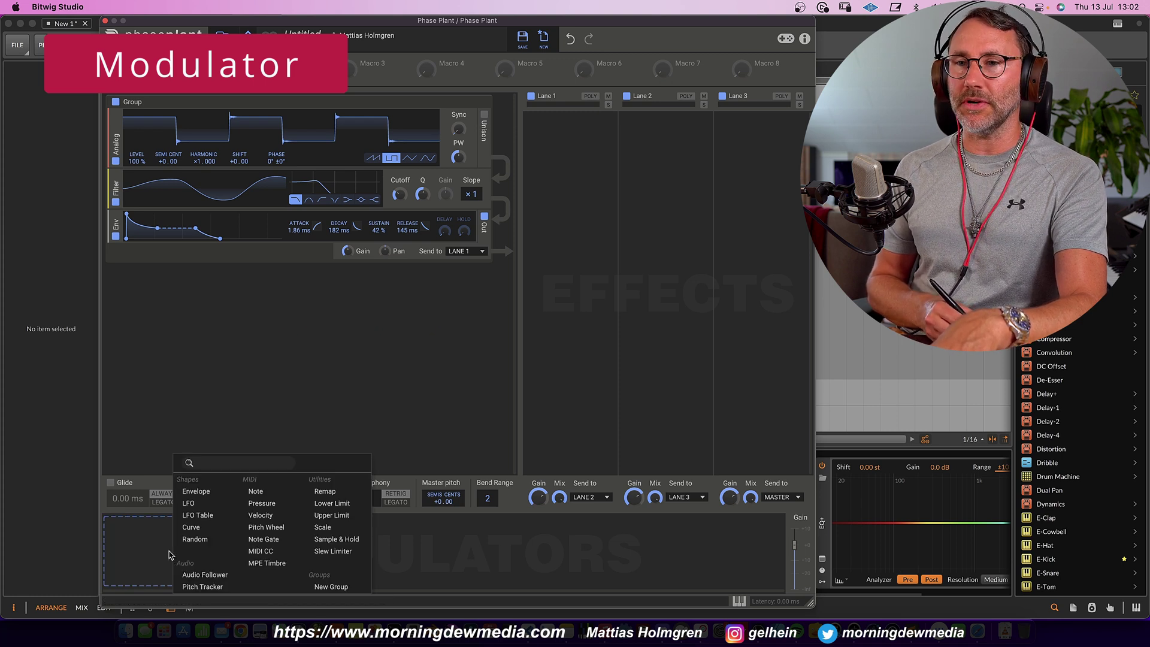
{"action": "left_click", "coordinate": [204, 495]}
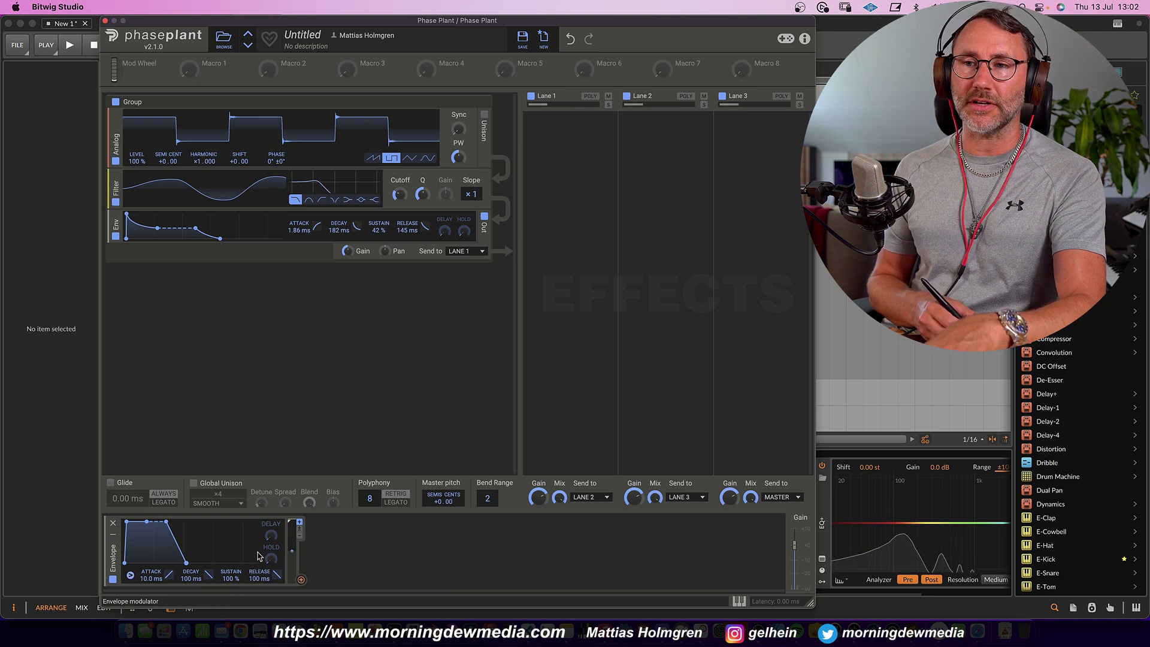
Lengthen the modulator's release to 648 ms and the amp envelope's release to 592 ms.
{"action": "left_click", "coordinate": [129, 575]}
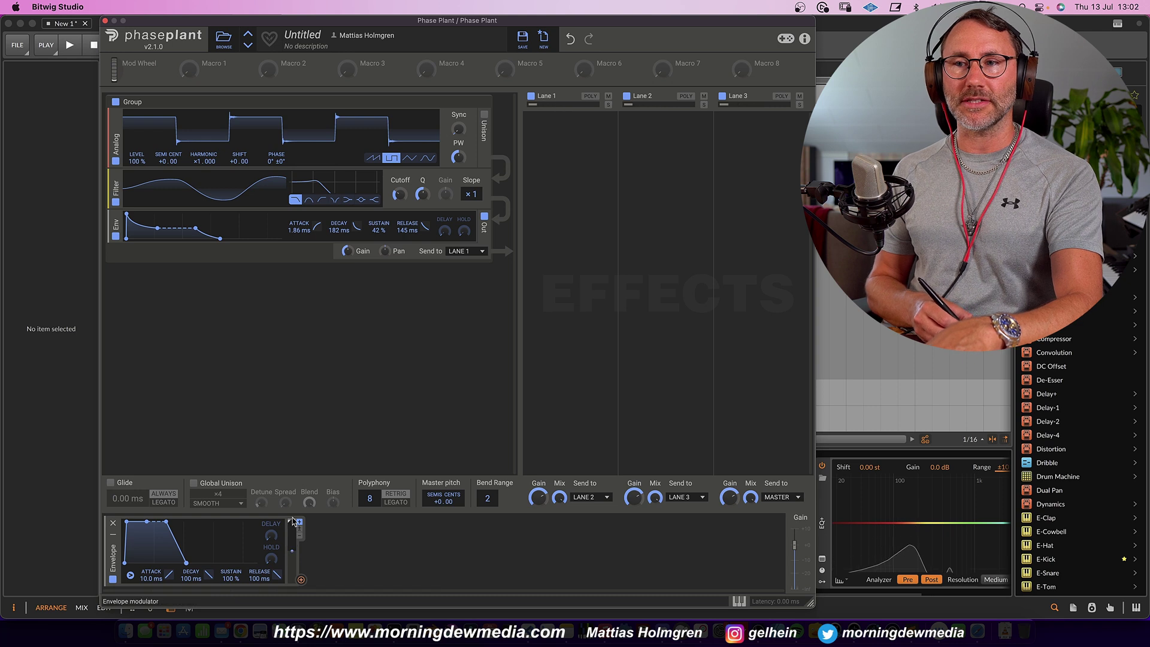
{"action": "left_click", "coordinate": [129, 576]}
{"action": "left_click_drag", "start_coordinate": [145, 557], "coordinate": [161, 558]}
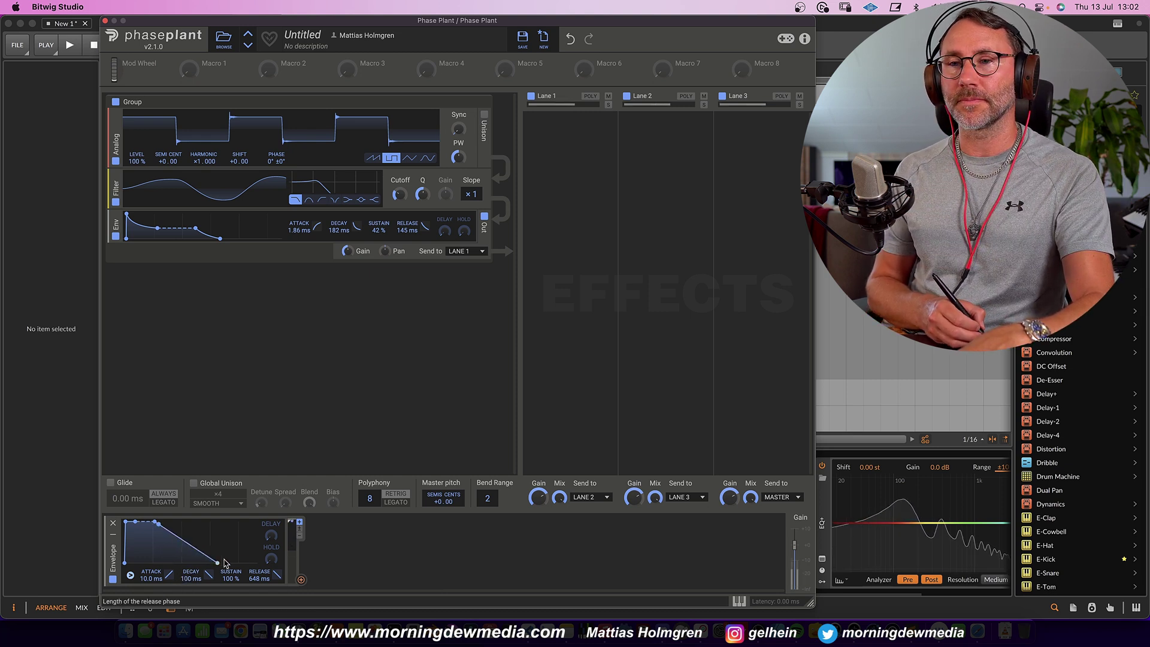
{"action": "left_click_drag", "start_coordinate": [415, 233], "coordinate": [419, 180]}
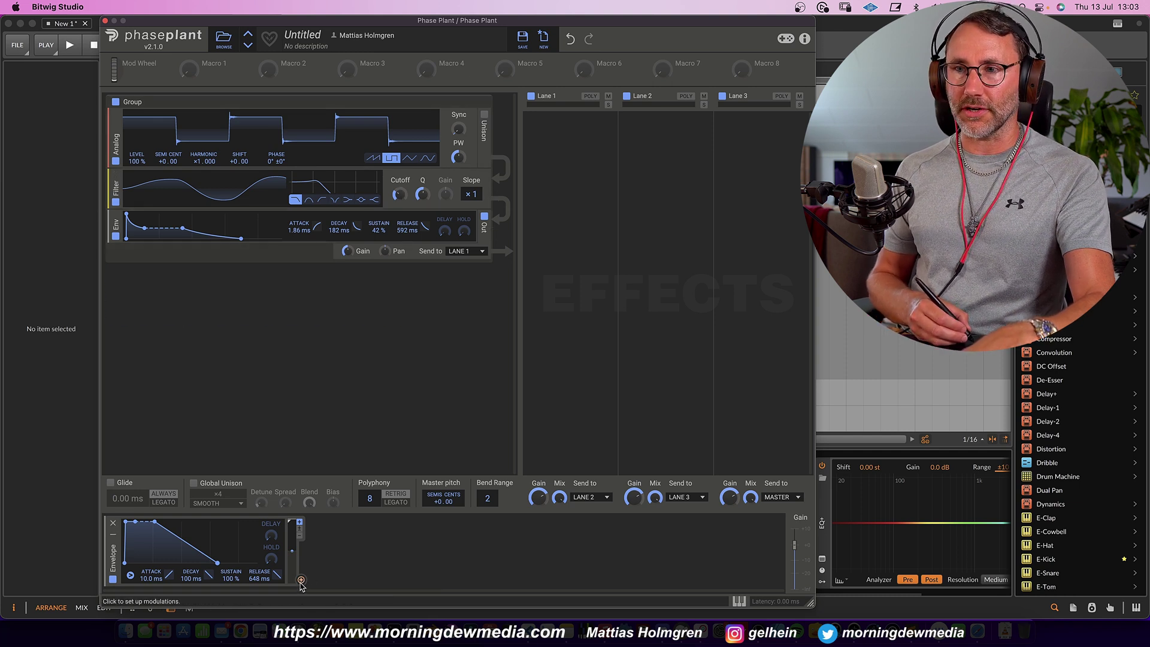
Route the Envelope modulator to the filter Cutoff and set its modulation amount.
{"action": "left_click", "coordinate": [300, 580]}
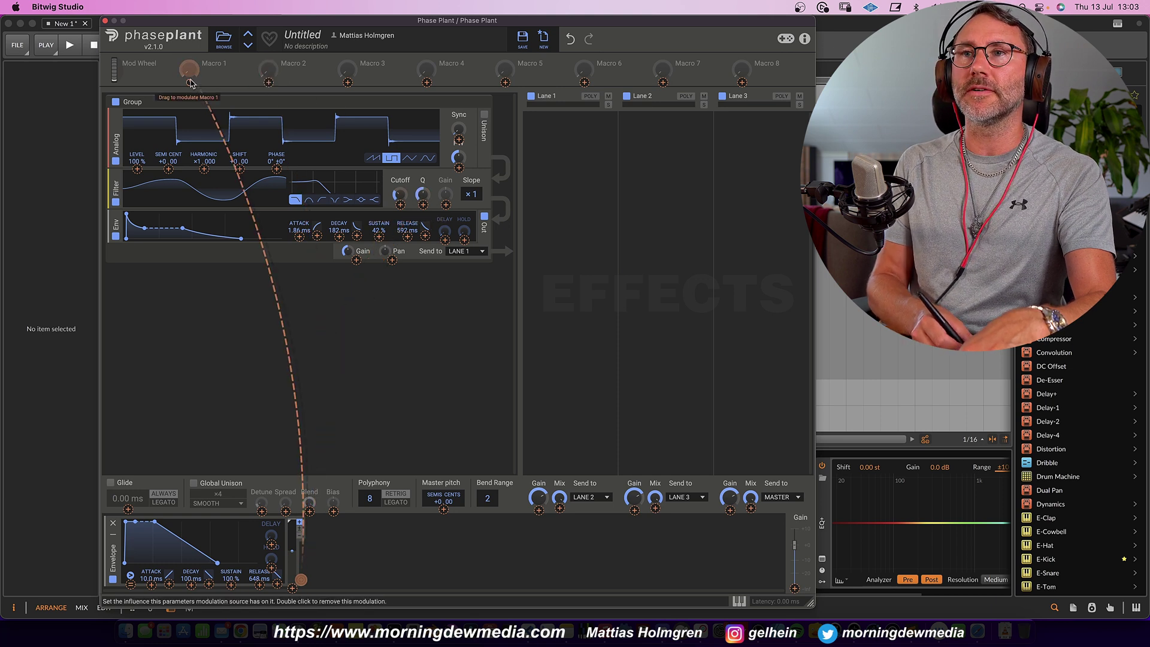
{"action": "left_click_drag", "start_coordinate": [400, 207], "coordinate": [403, 199]}
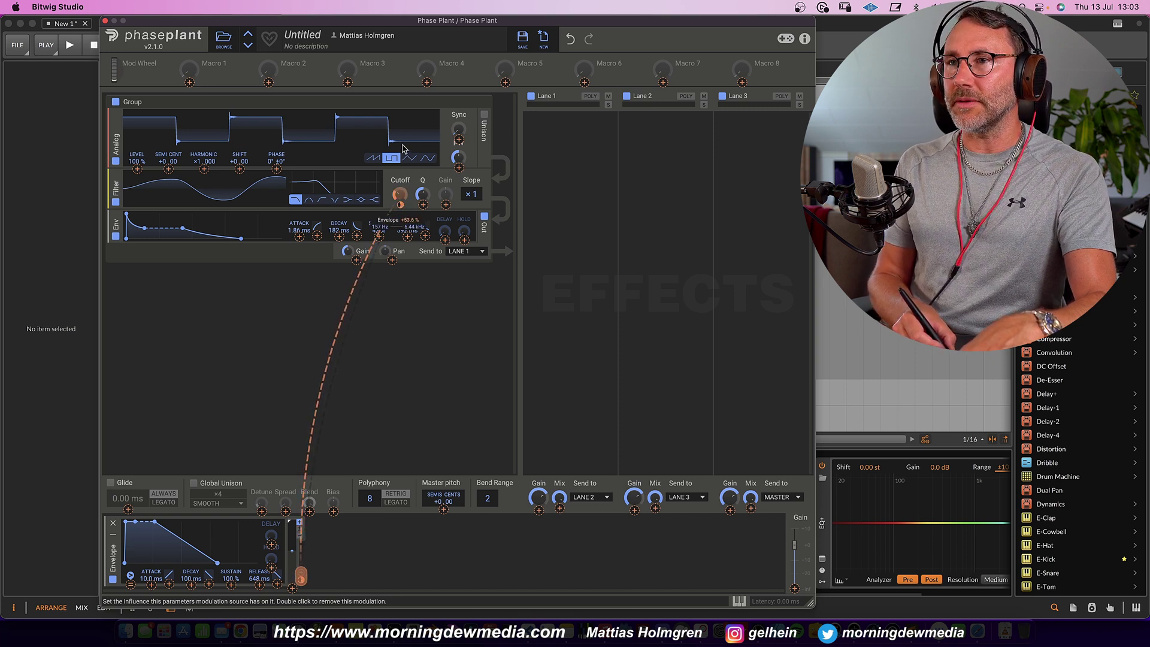
{"action": "left_click_drag", "start_coordinate": [403, 152], "coordinate": [403, 150]}
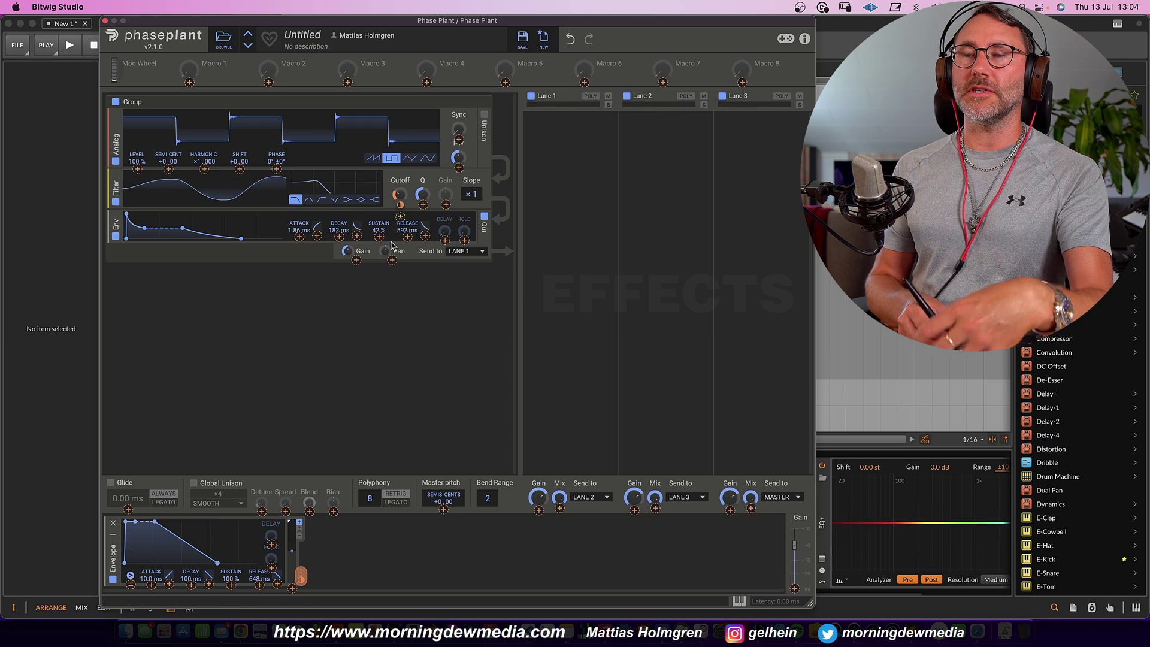
{"action": "left_click_drag", "start_coordinate": [300, 576], "coordinate": [398, 263]}
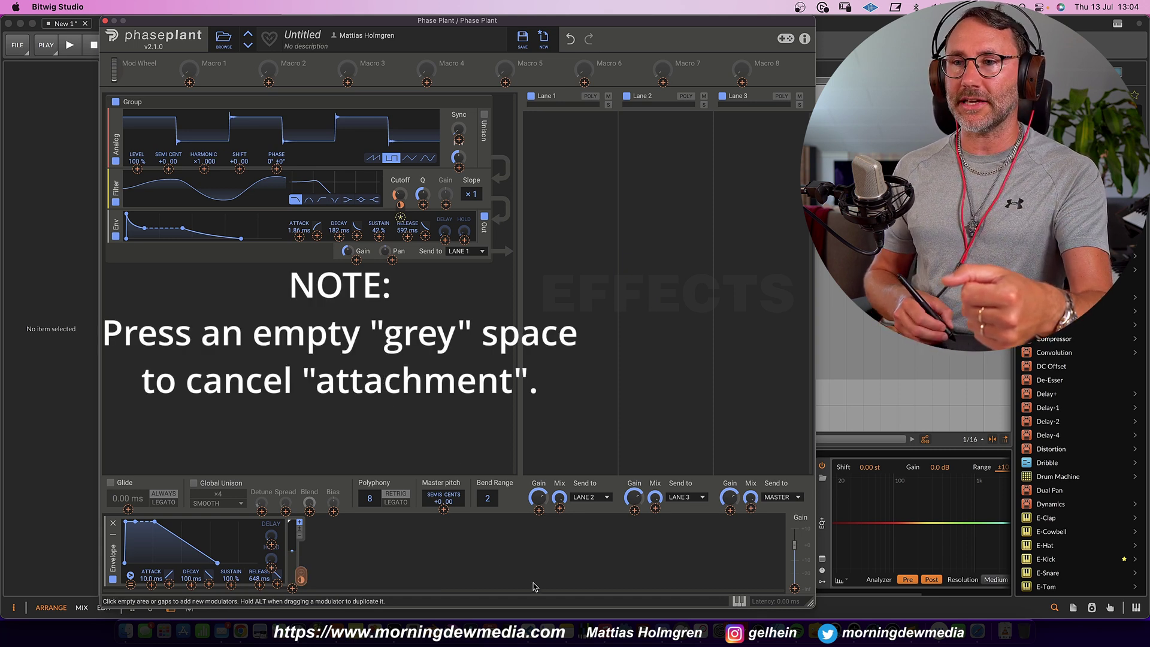
Set the modulator to 96.1 ms attack with a curved 384 ms release; amp release 307 ms.
{"action": "left_click", "coordinate": [326, 358]}
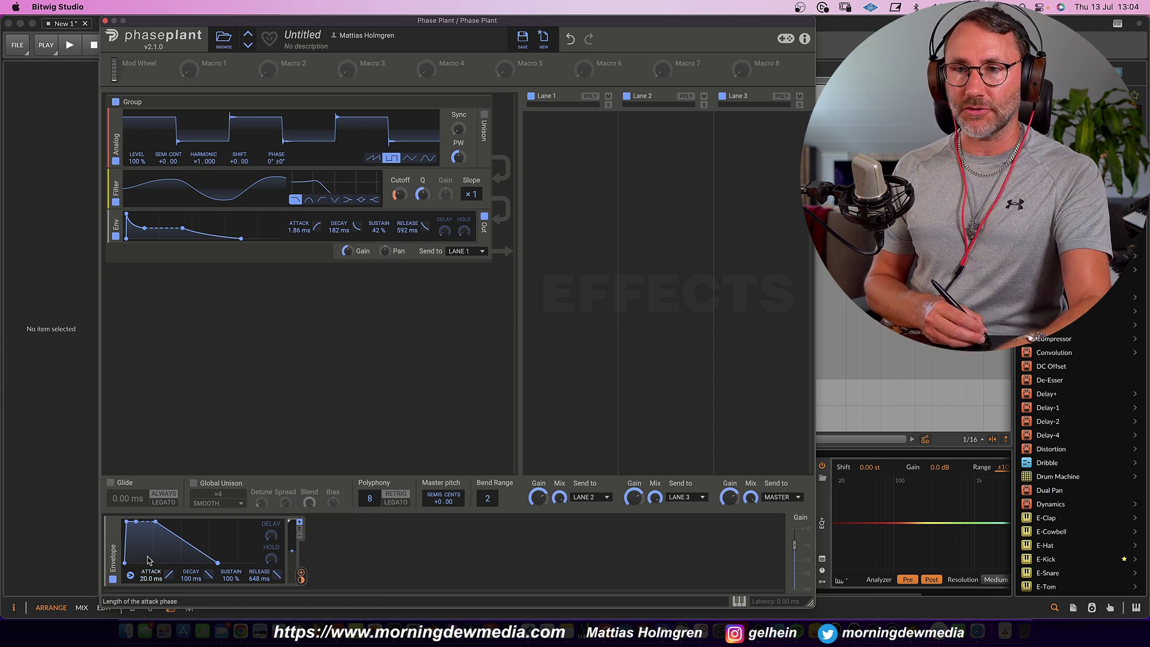
{"action": "left_click_drag", "start_coordinate": [143, 506], "coordinate": [140, 507]}
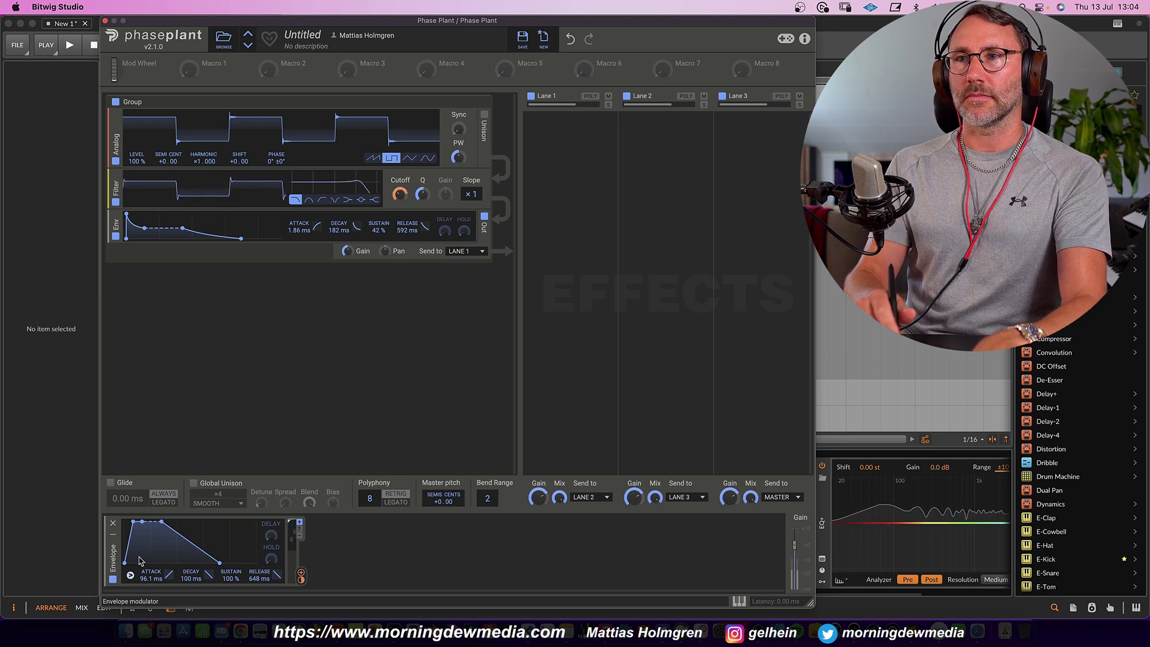
{"action": "left_click_drag", "start_coordinate": [407, 230], "coordinate": [404, 251]}
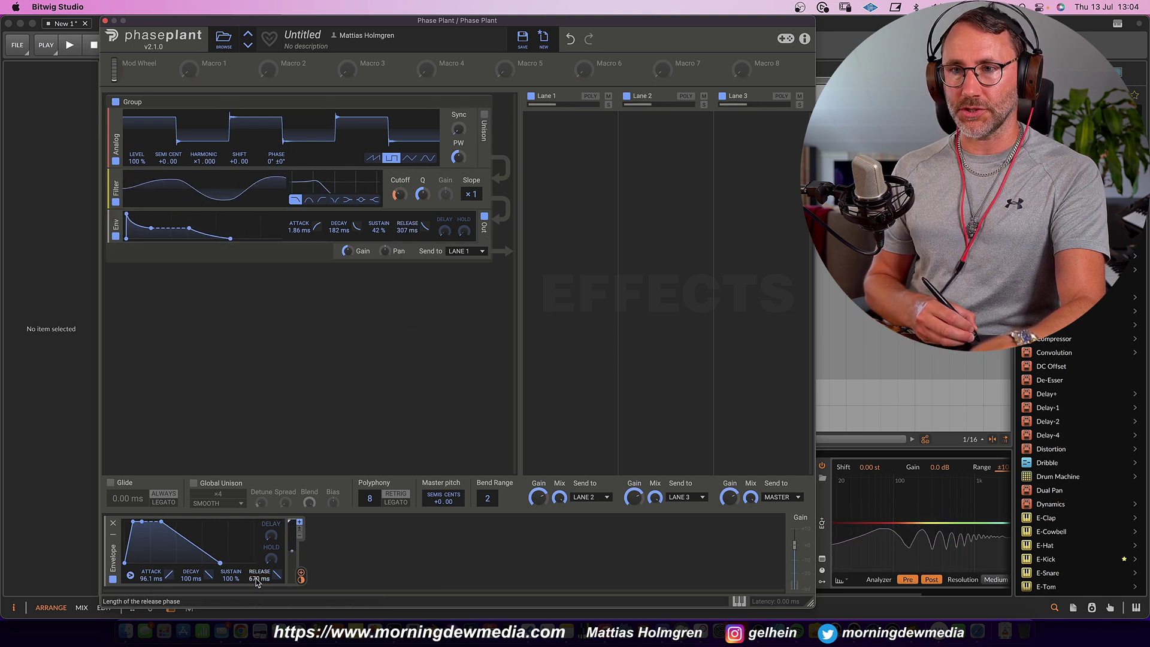
{"action": "left_click_drag", "start_coordinate": [277, 575], "coordinate": [260, 598]}
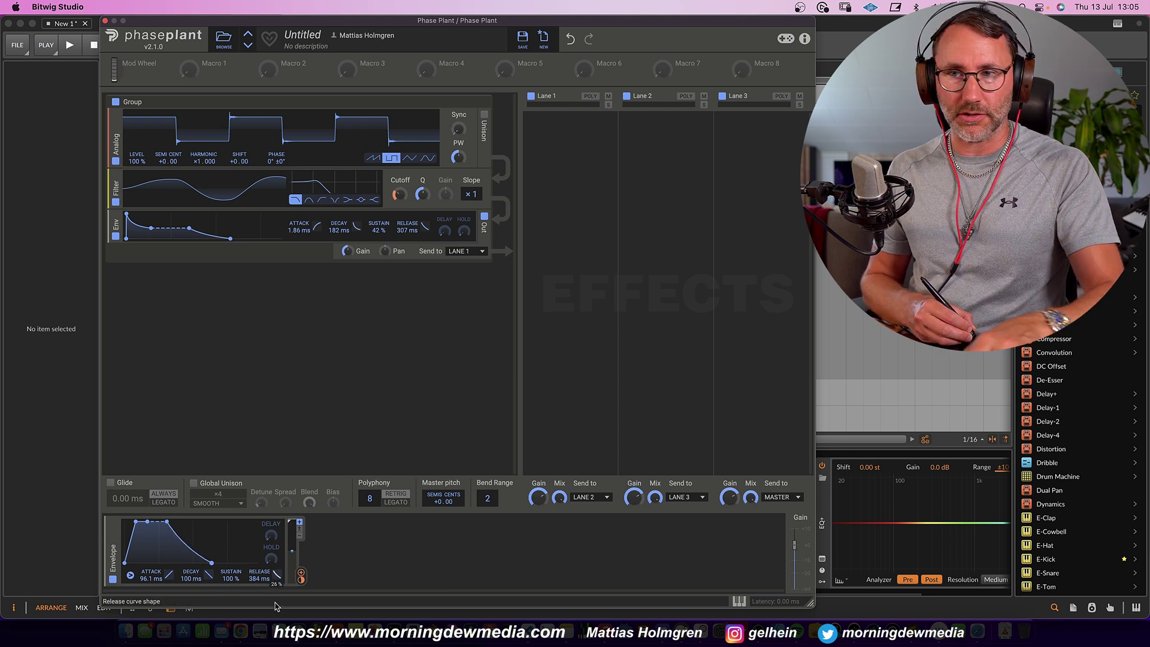
{"action": "left_click_drag", "start_coordinate": [275, 607], "coordinate": [276, 612]}
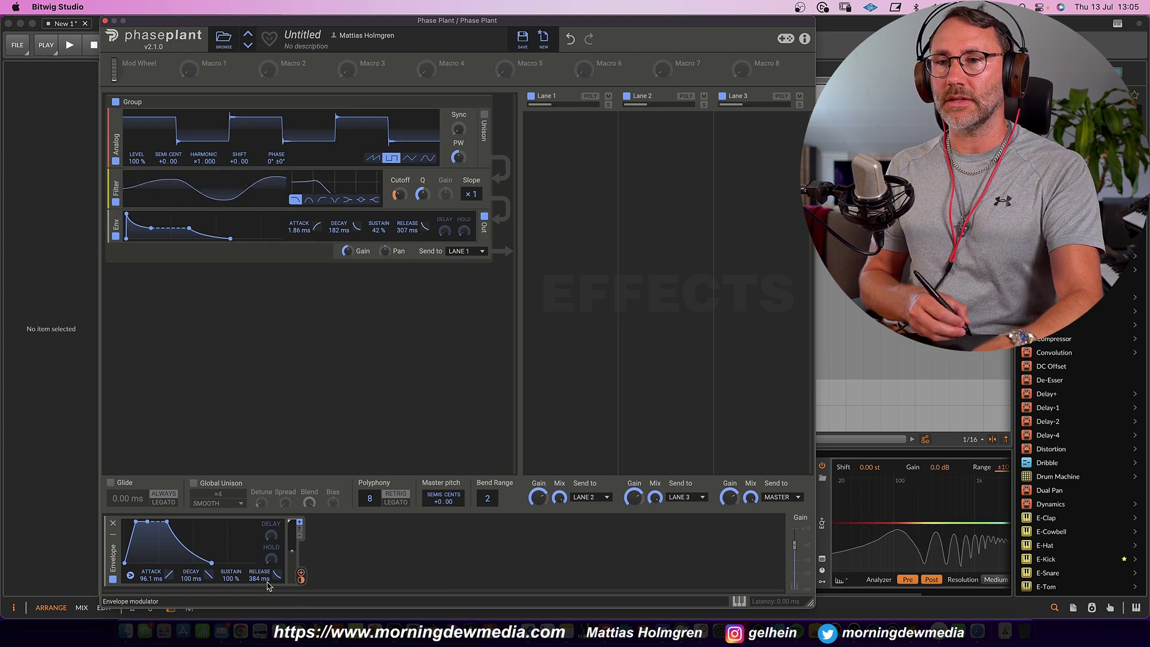
{"action": "left_click_drag", "start_coordinate": [276, 576], "coordinate": [270, 567]}
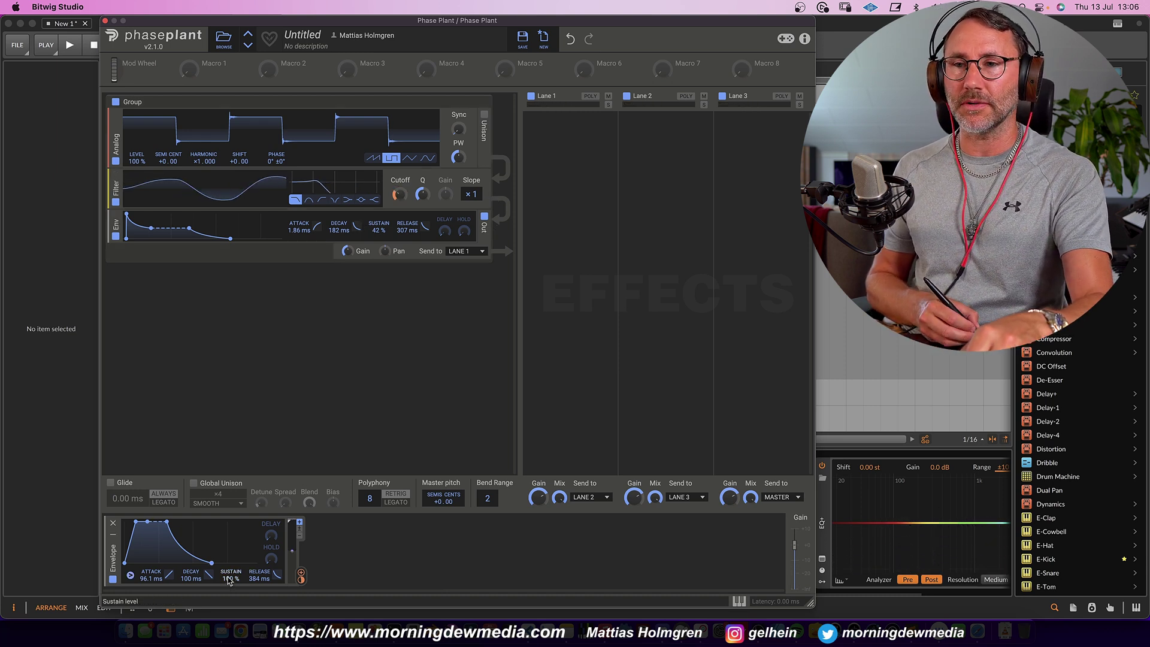
Set the modulator envelope to 273 ms decay, 0% sustain, and the amp envelope to 388 ms decay, 0% sustain.
{"action": "left_click_drag", "start_coordinate": [229, 581], "coordinate": [190, 557]}
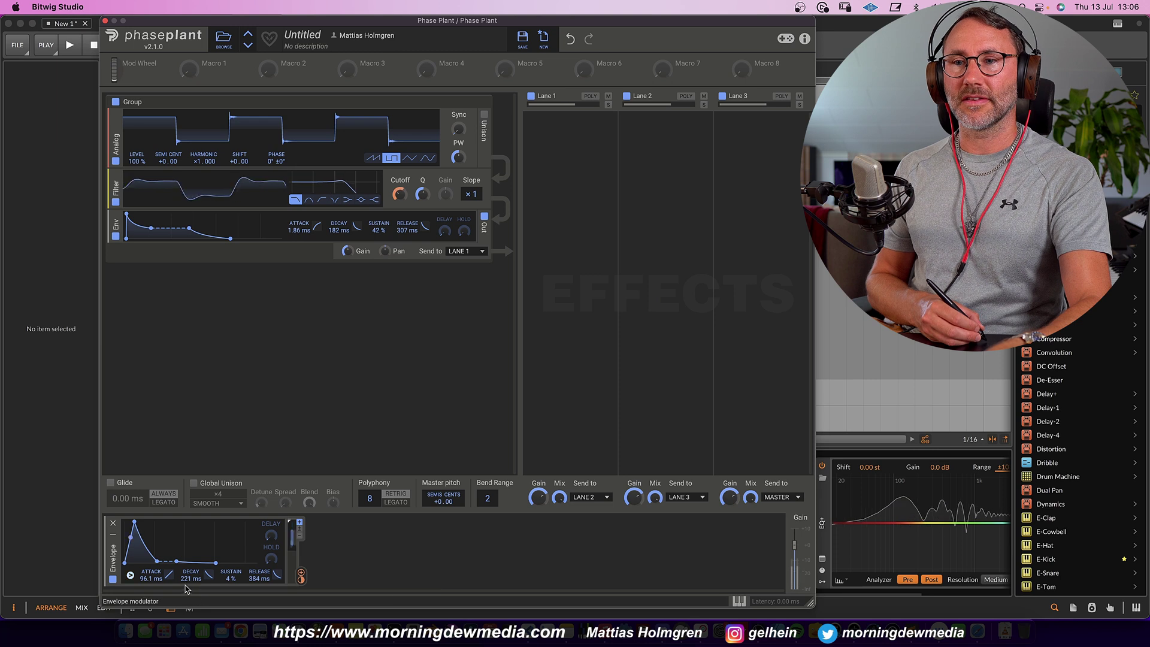
{"action": "left_click_drag", "start_coordinate": [190, 579], "coordinate": [189, 576]}
{"action": "left_click_drag", "start_coordinate": [151, 228], "coordinate": [170, 238]}
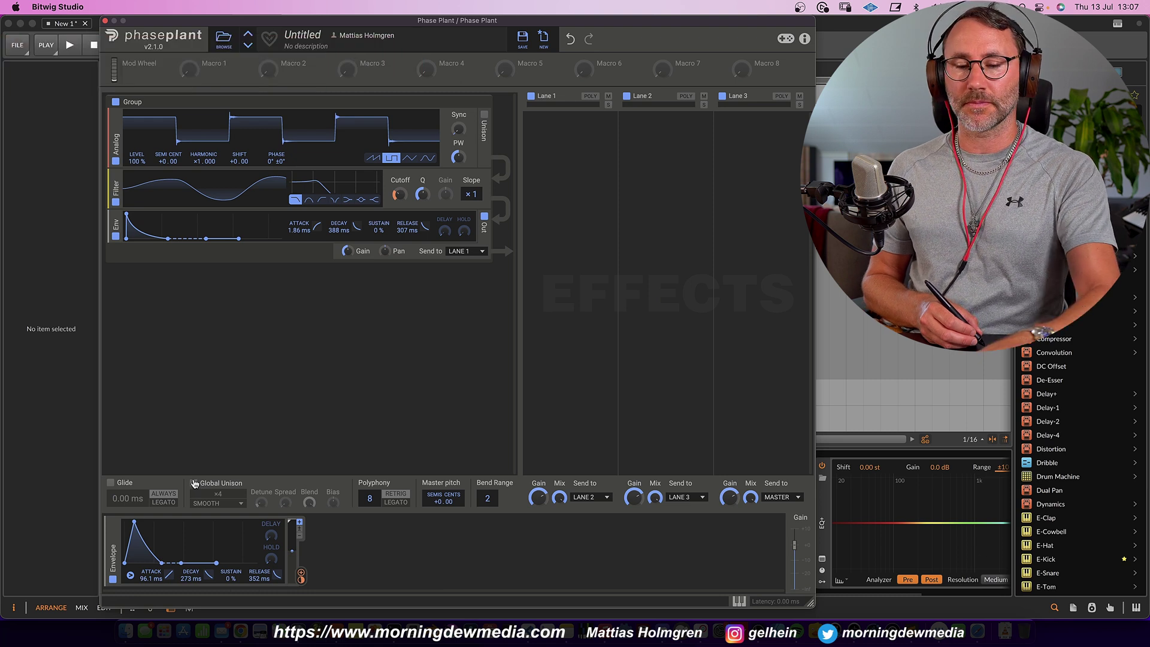
Enable four-voice global unison with about 28 cents detune and 72% stereo spread.
{"action": "left_click", "coordinate": [194, 483]}
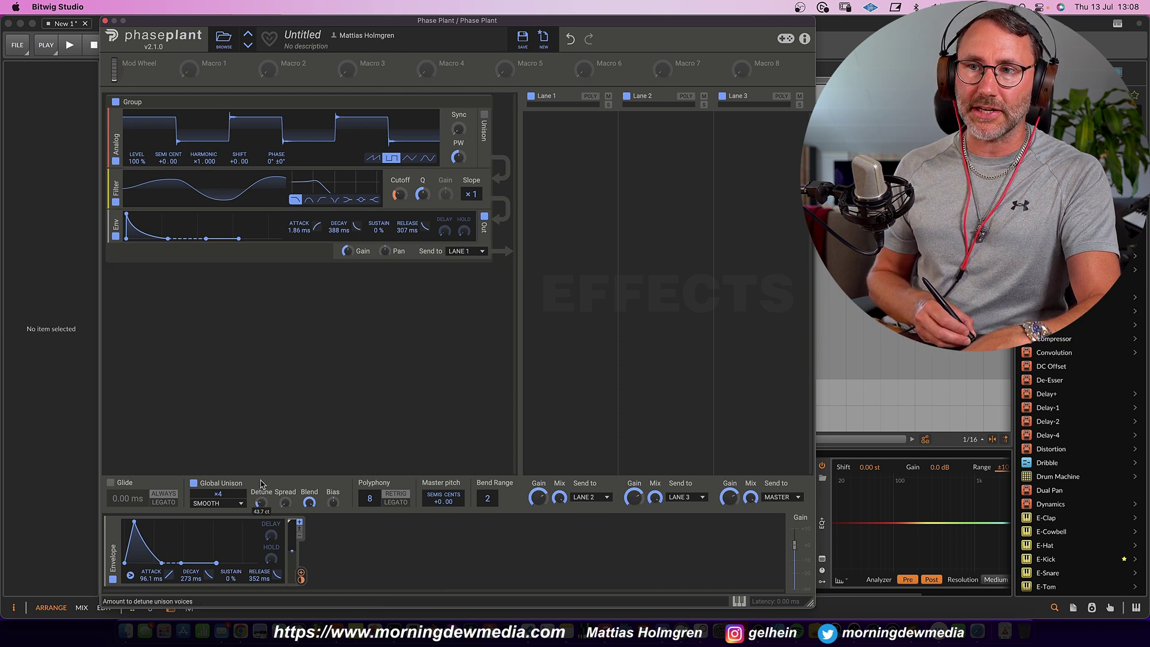
{"action": "mouse_move", "coordinate": [261, 484]}
{"action": "left_mouse_down"}
{"action": "mouse_move", "coordinate": [296, 365]}
{"action": "mouse_move", "coordinate": [264, 504]}
{"action": "left_mouse_up"}
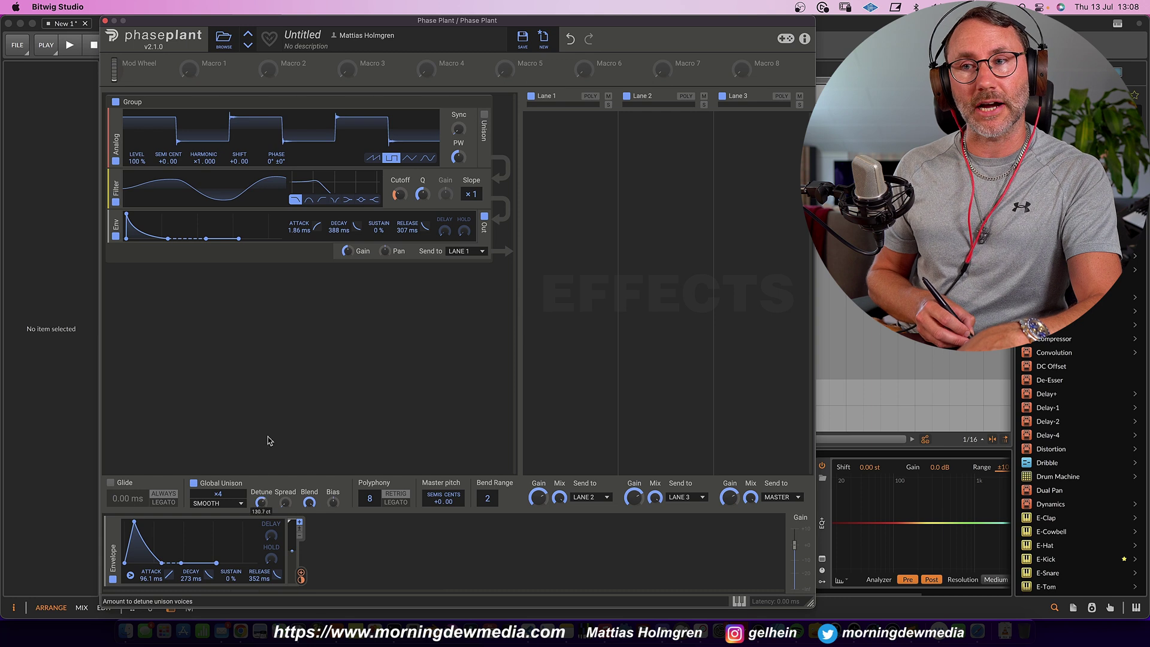
{"action": "left_click_drag", "start_coordinate": [269, 438], "coordinate": [279, 403]}
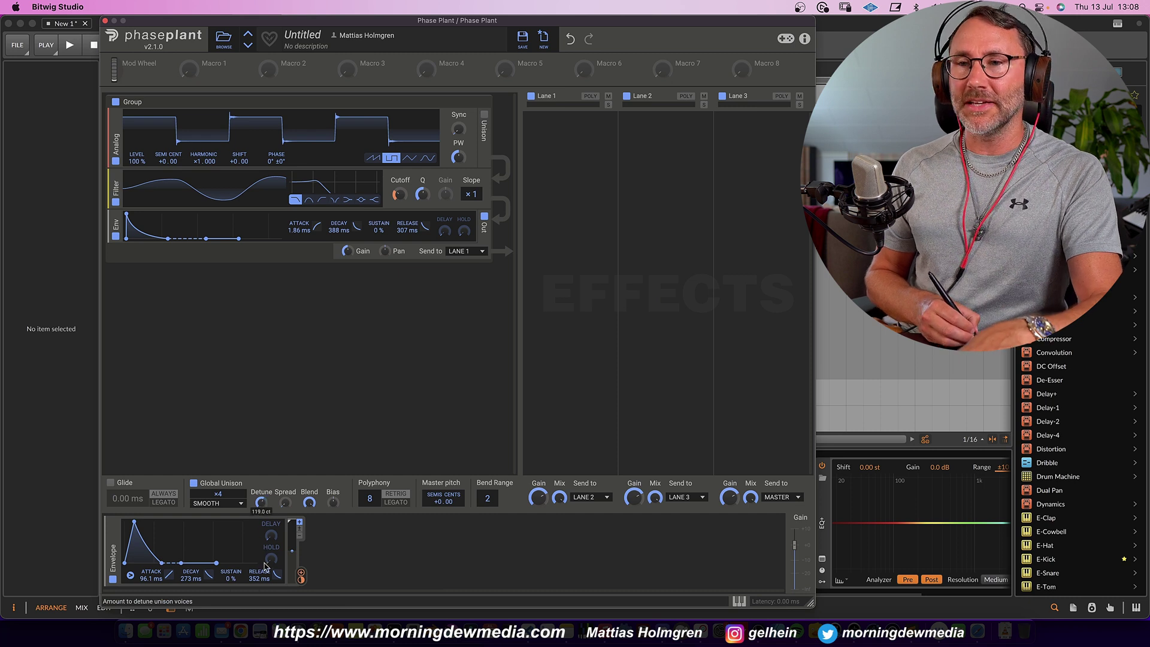
{"action": "left_click_drag", "start_coordinate": [266, 567], "coordinate": [262, 501]}
{"action": "left_click_drag", "start_coordinate": [259, 569], "coordinate": [261, 518]}
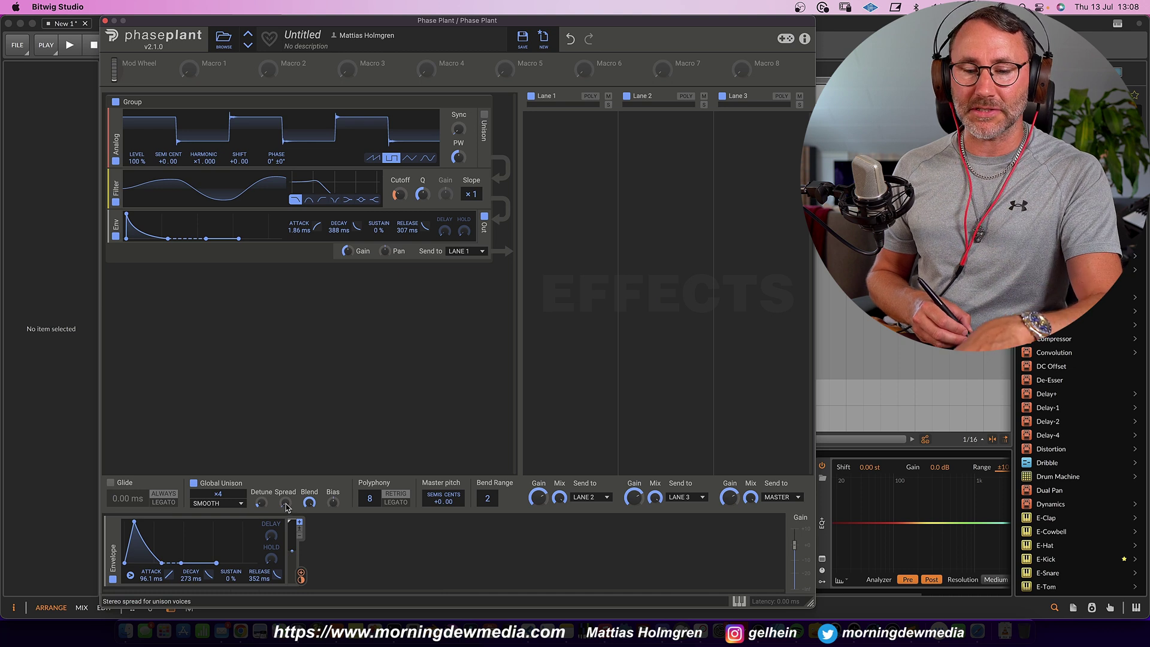
{"action": "left_click_drag", "start_coordinate": [285, 507], "coordinate": [303, 274]}
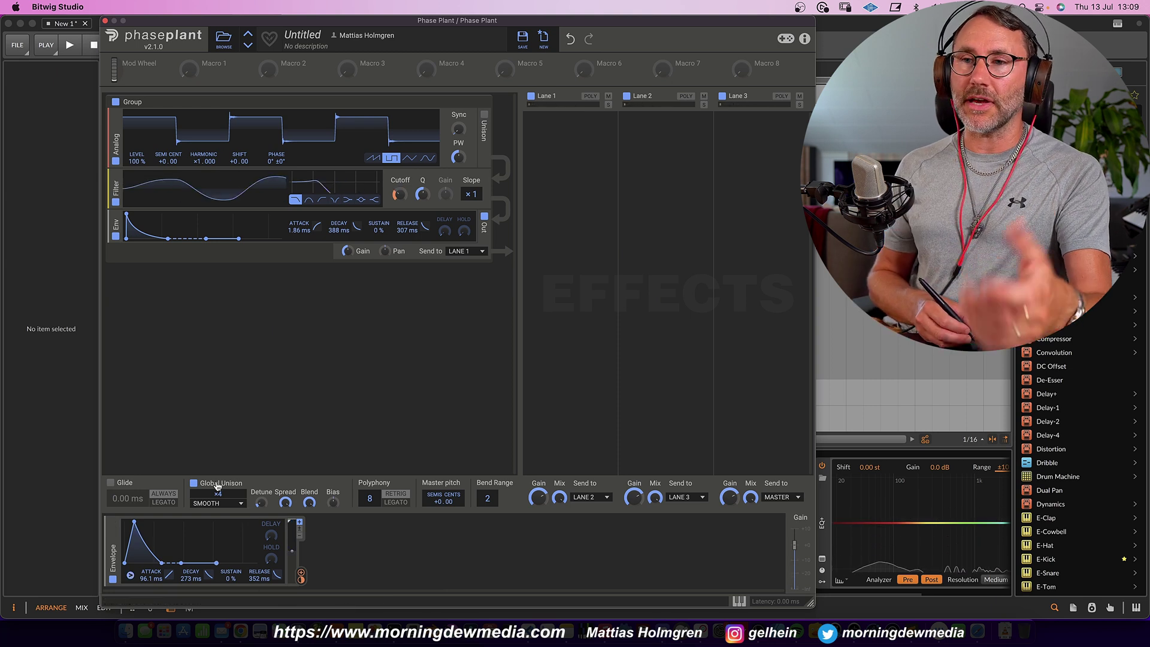
{"action": "left_click", "coordinate": [241, 503]}
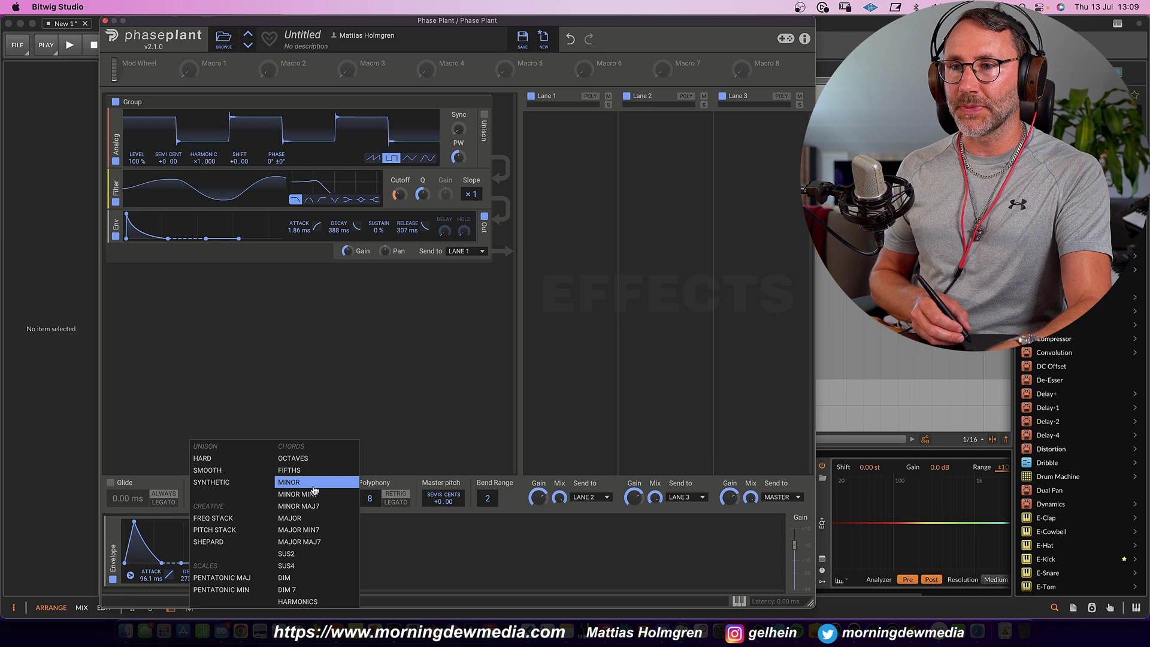
{"action": "left_click", "coordinate": [289, 553]}
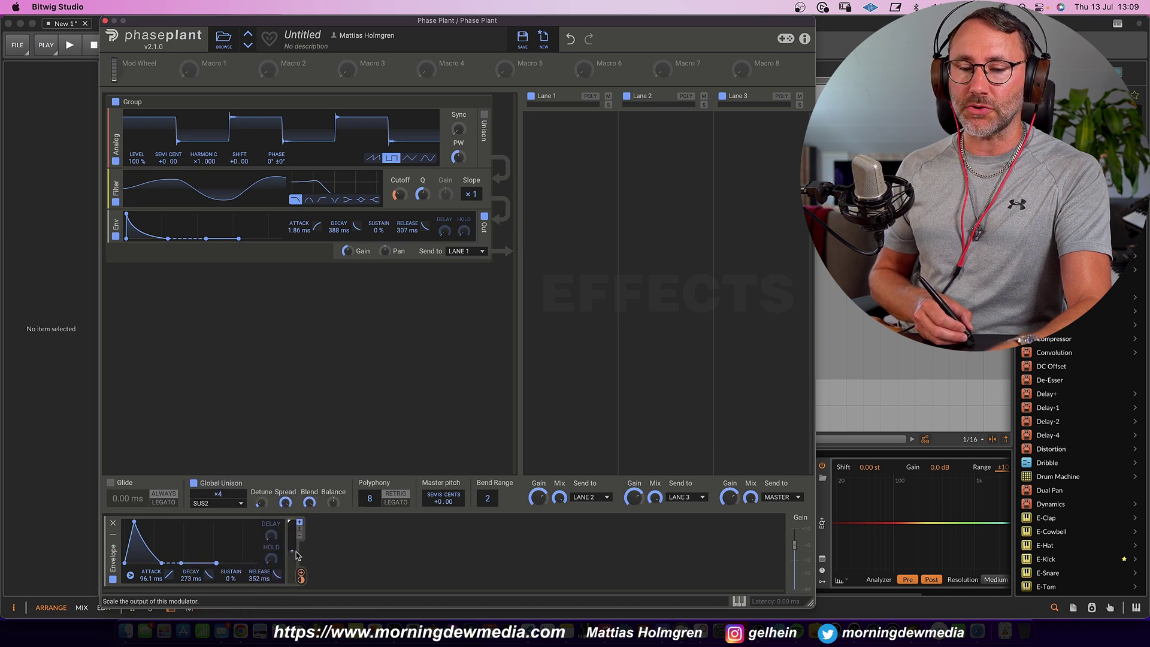
{"action": "left_click", "coordinate": [241, 506]}
{"action": "left_click", "coordinate": [299, 472]}
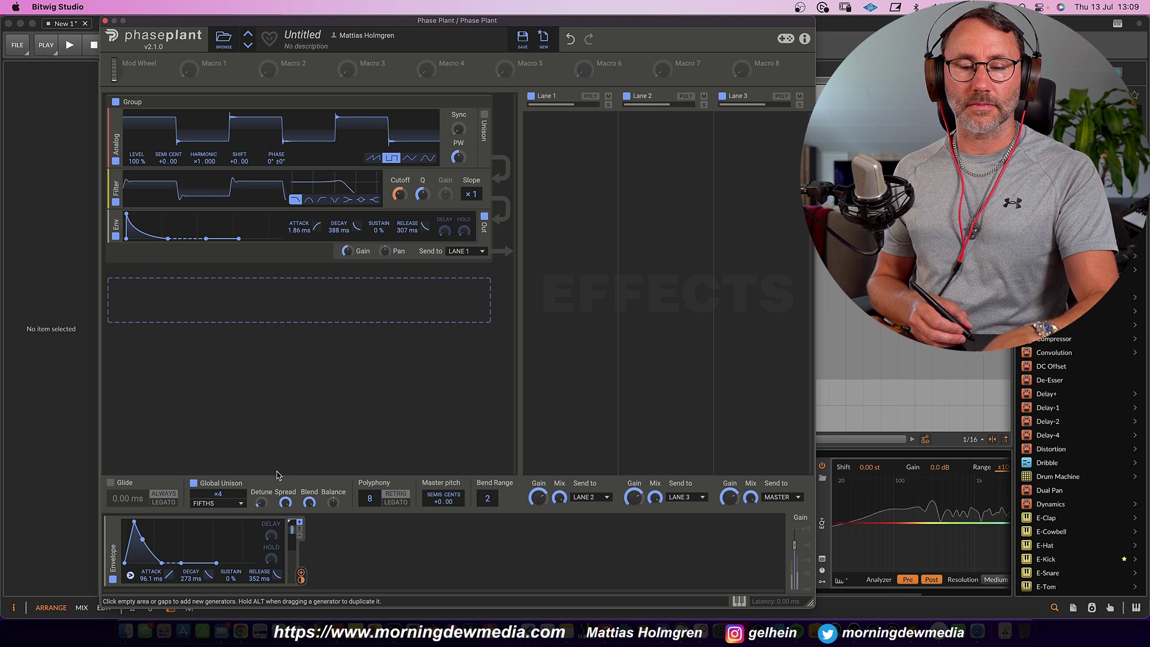
{"action": "left_click", "coordinate": [236, 505]}
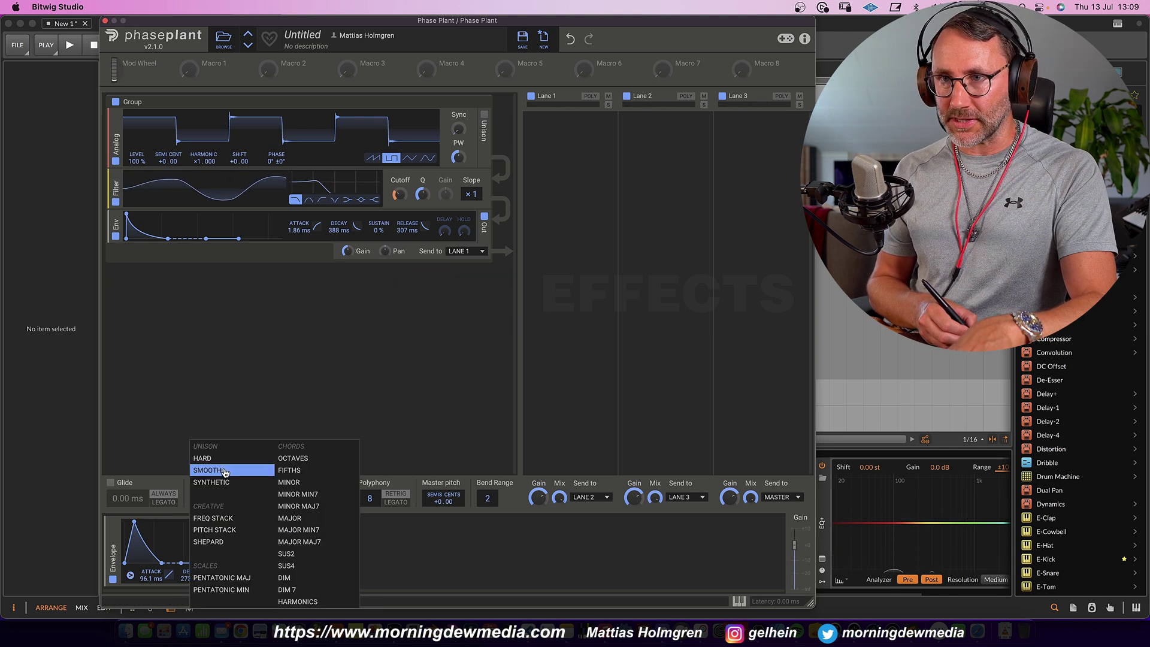
{"action": "left_click", "coordinate": [225, 472]}
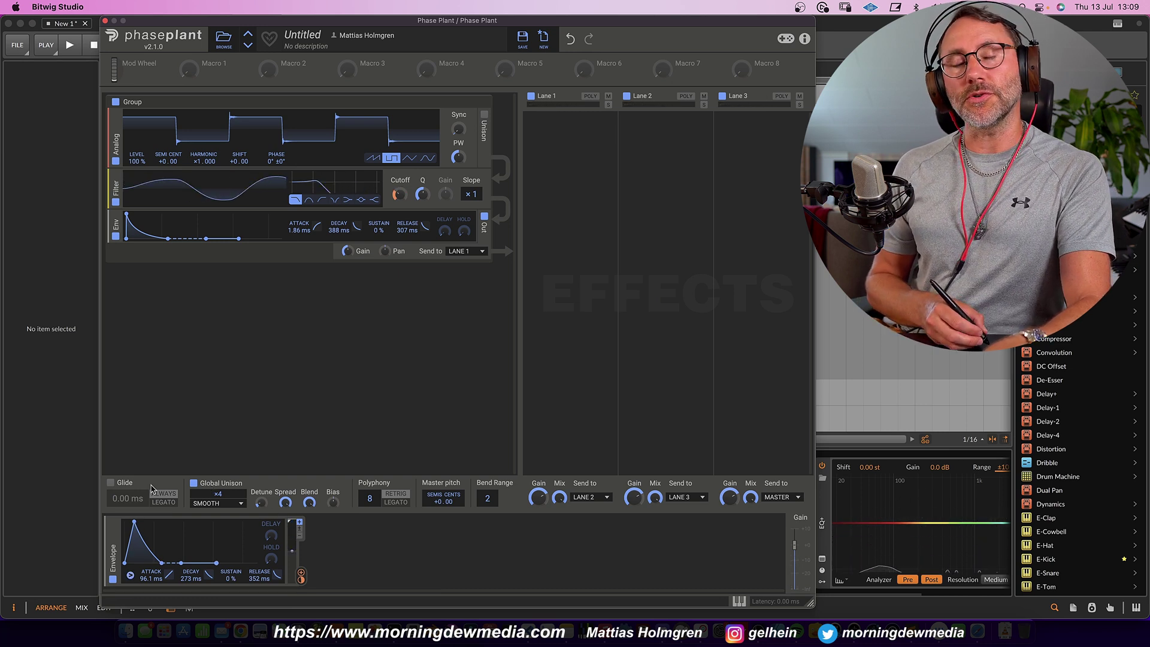
Enable glide with a 20 ms time, trying Legato before settling on Always mode.
{"action": "left_click", "coordinate": [111, 482]}
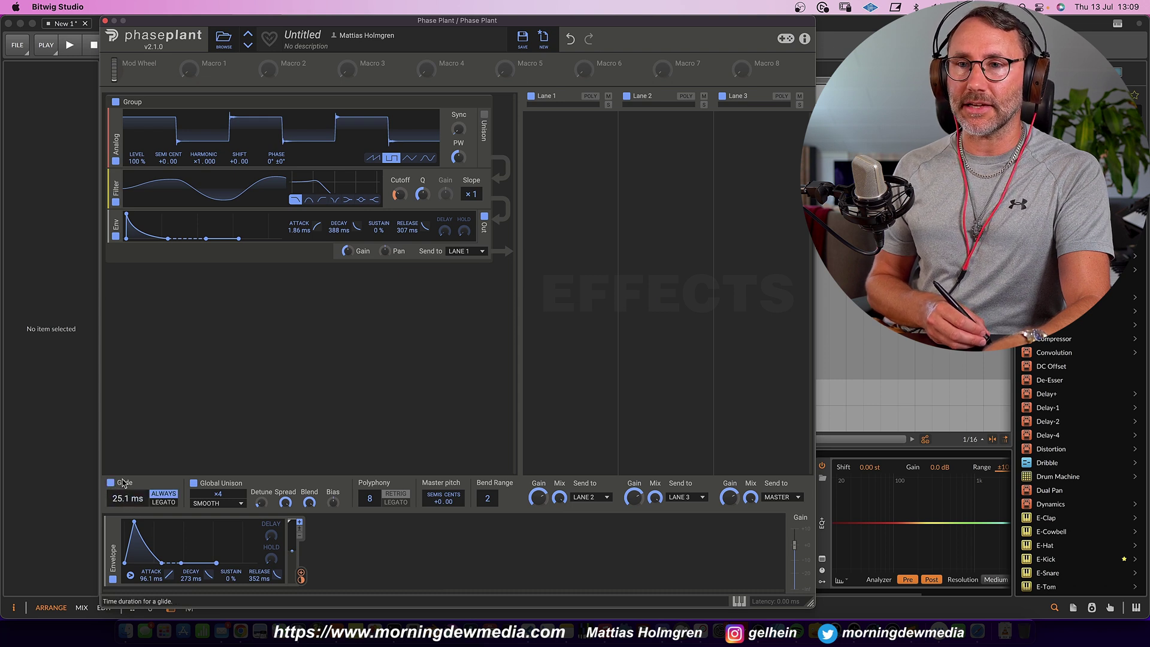
{"action": "left_click_drag", "start_coordinate": [123, 474], "coordinate": [124, 470]}
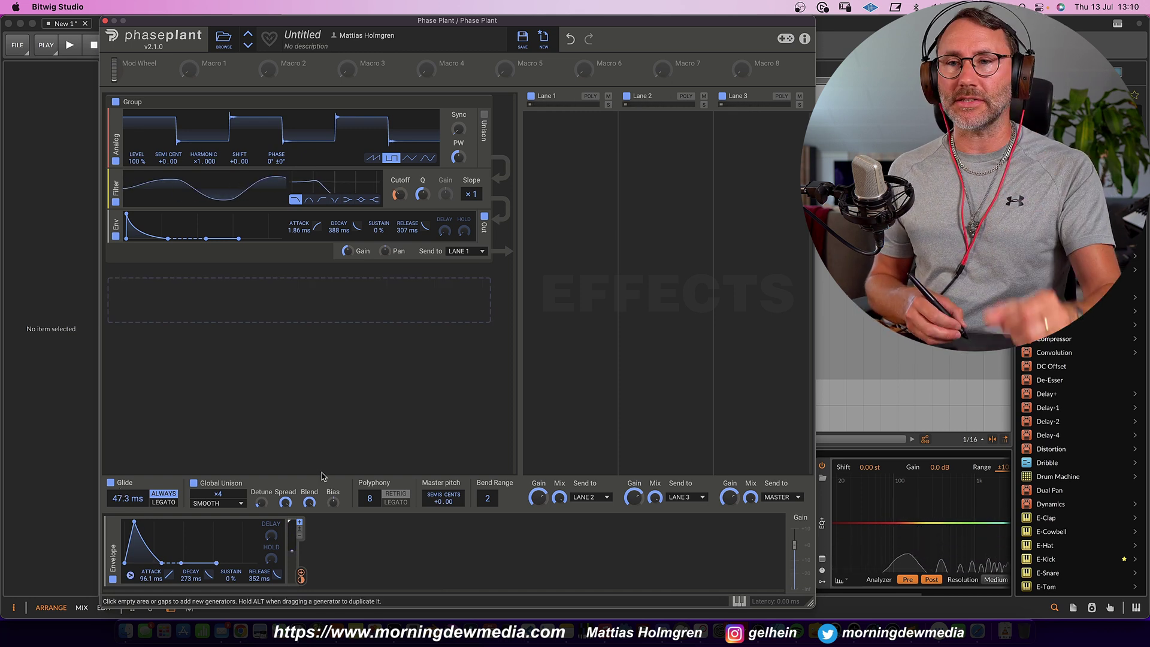
{"action": "left_click_drag", "start_coordinate": [121, 510], "coordinate": [109, 490]}
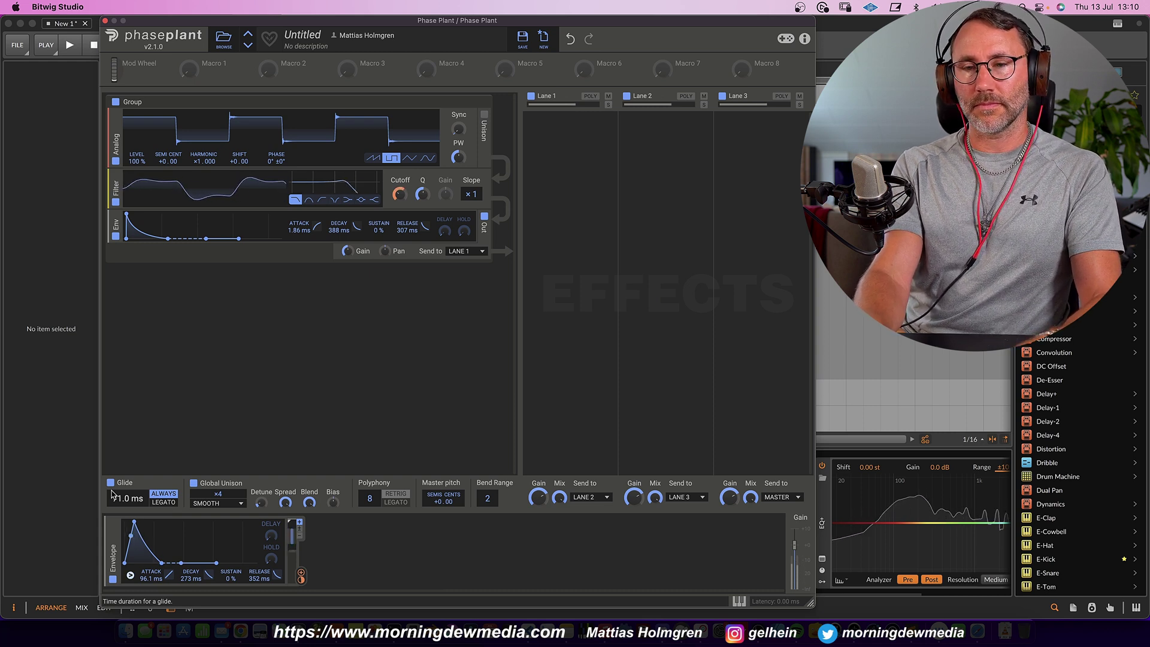
{"action": "left_click", "coordinate": [163, 501]}
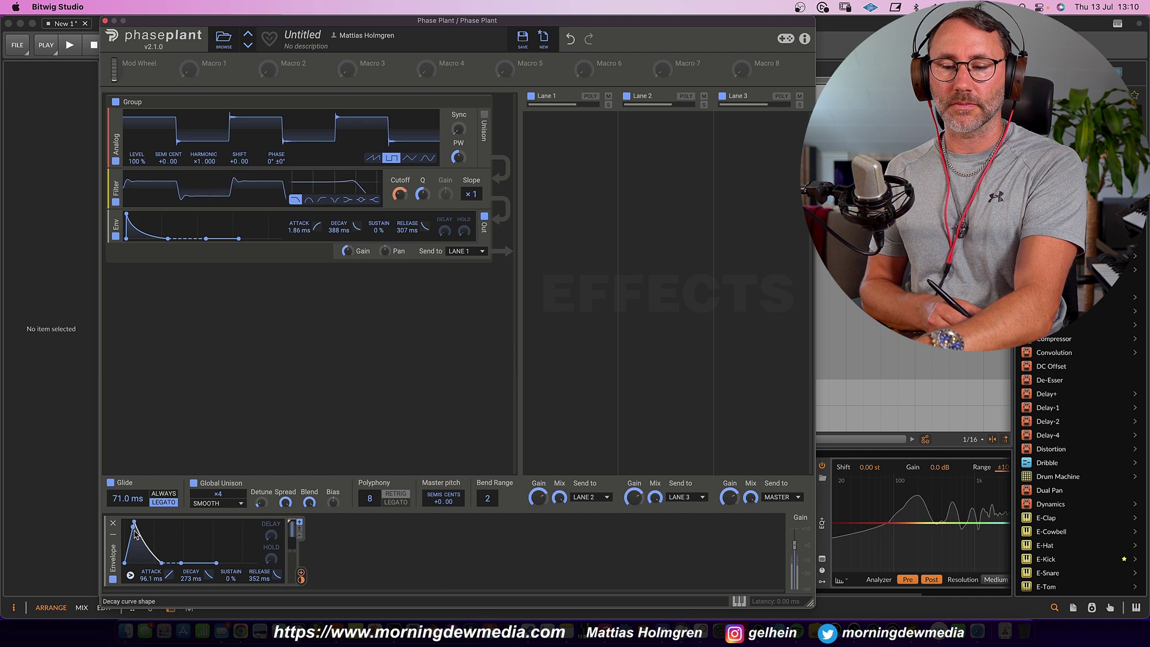
{"action": "double_click", "coordinate": [136, 534]}
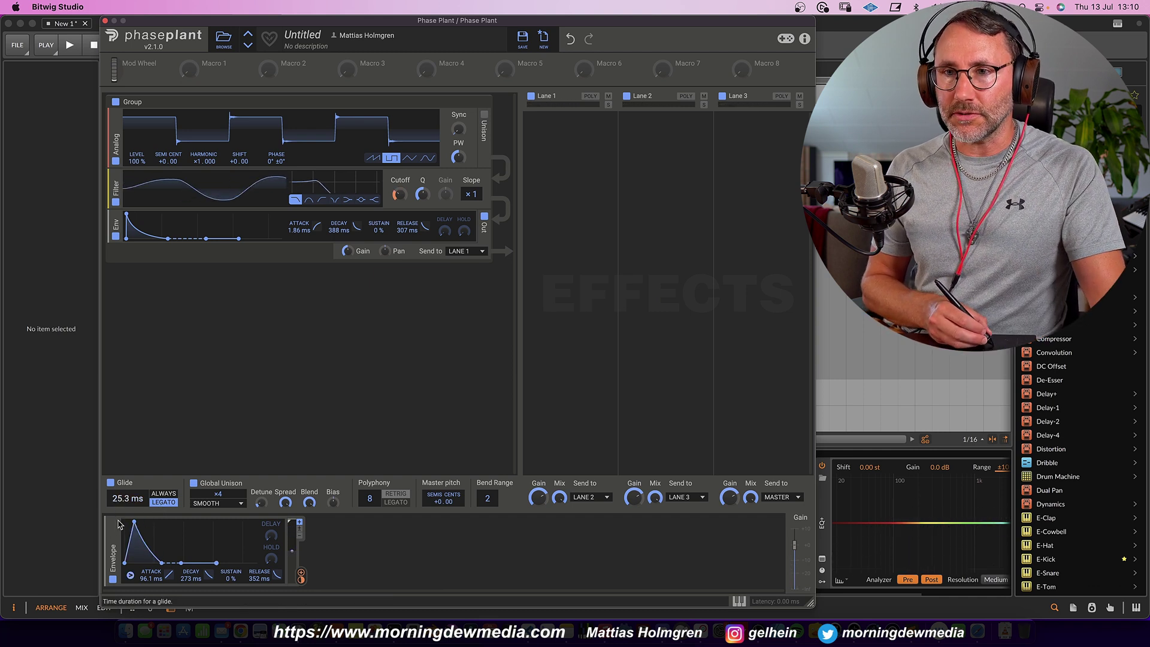
{"action": "left_click", "coordinate": [164, 494]}
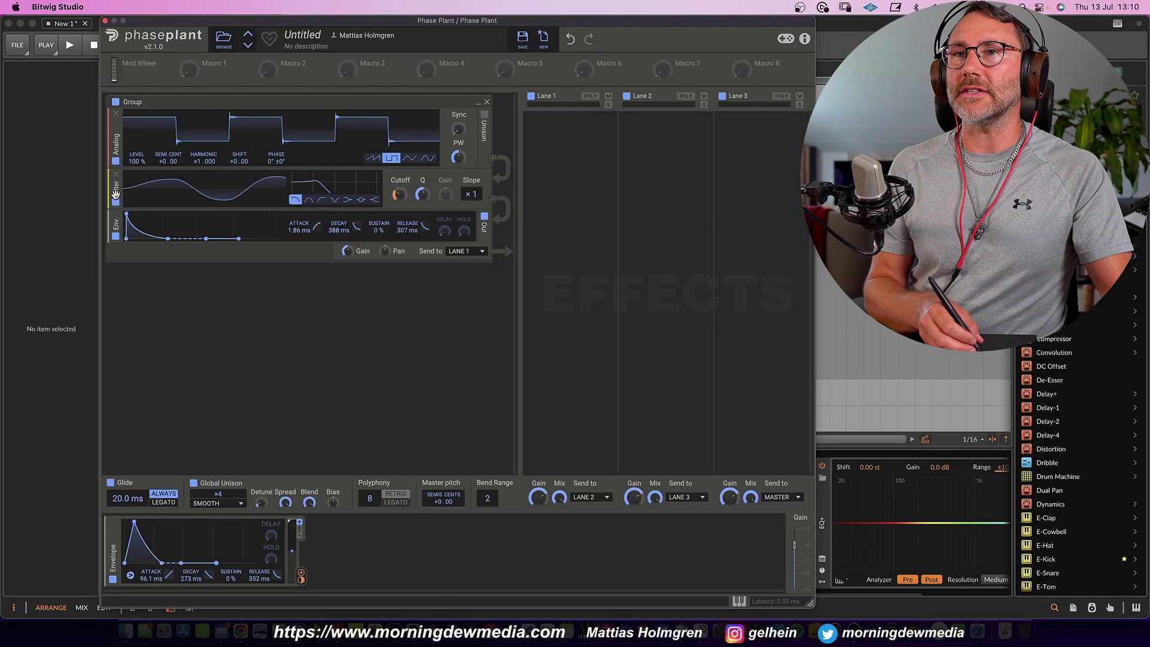
{"action": "left_click", "coordinate": [480, 252]}
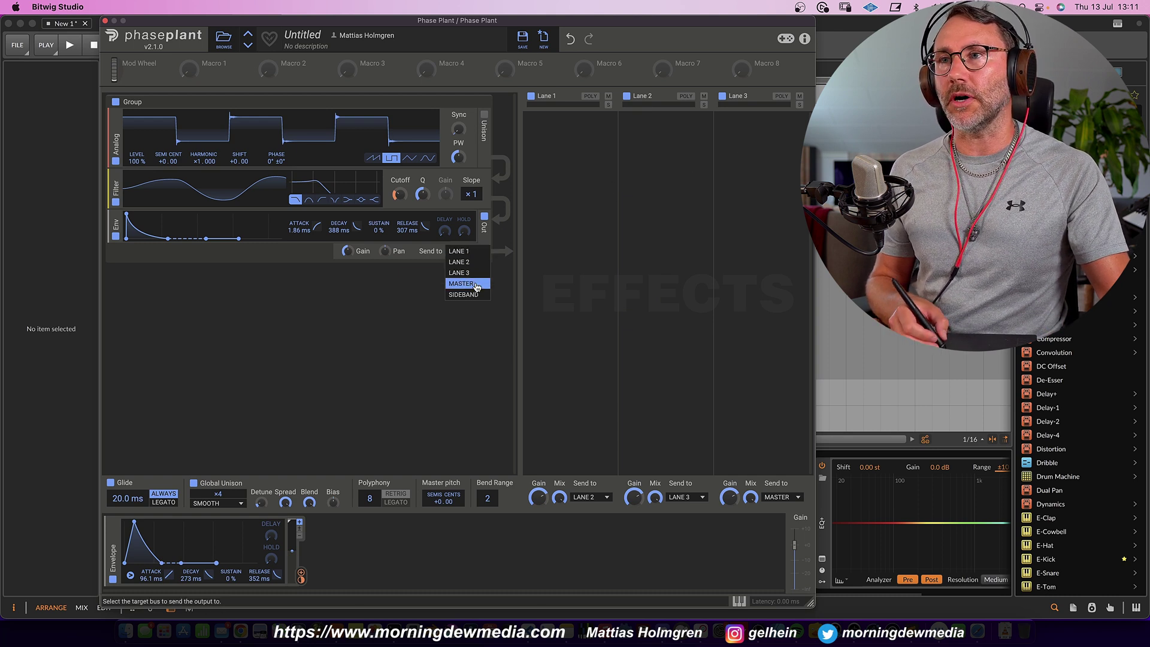
{"action": "left_click", "coordinate": [465, 253]}
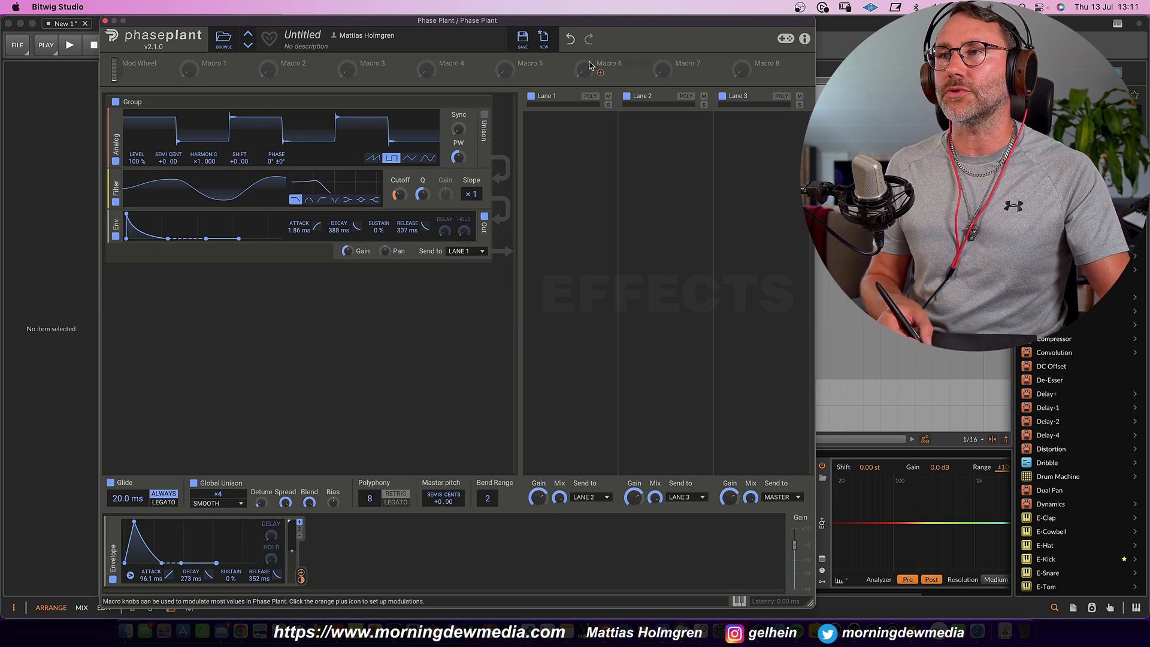
Put a Dual Delay on Lane 1 at 21% mix, tempo-synced to 3/16 with ×1.50 ratio.
{"action": "left_click", "coordinate": [580, 149]}
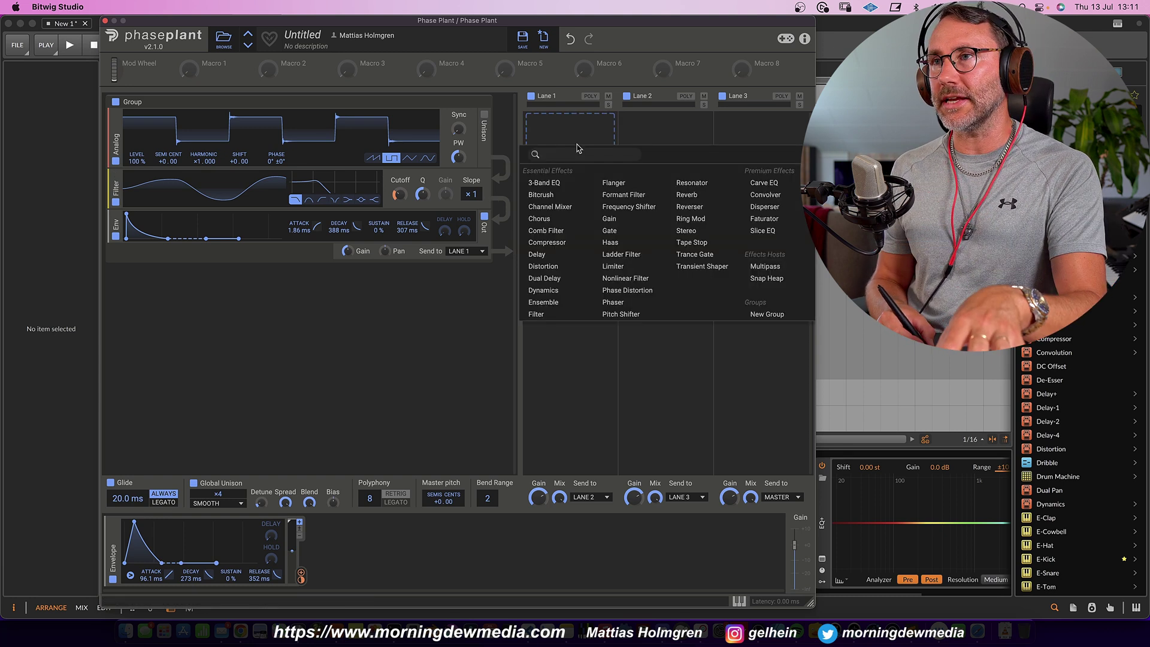
{"action": "left_click", "coordinate": [546, 284]}
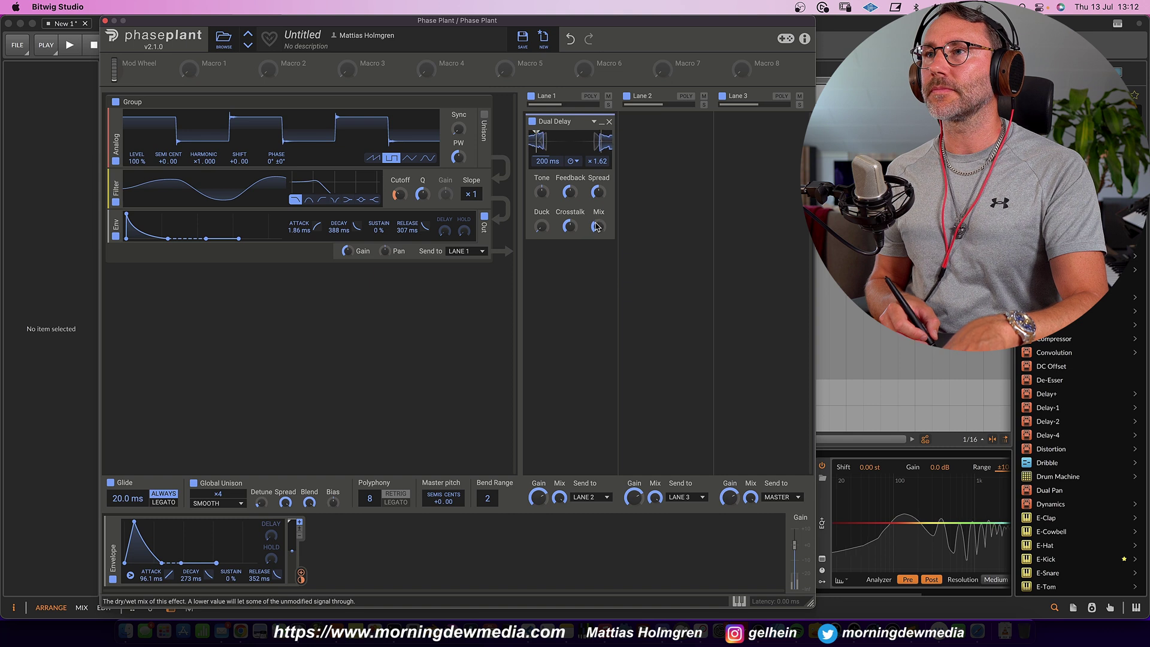
{"action": "left_click_drag", "start_coordinate": [597, 226], "coordinate": [597, 253]}
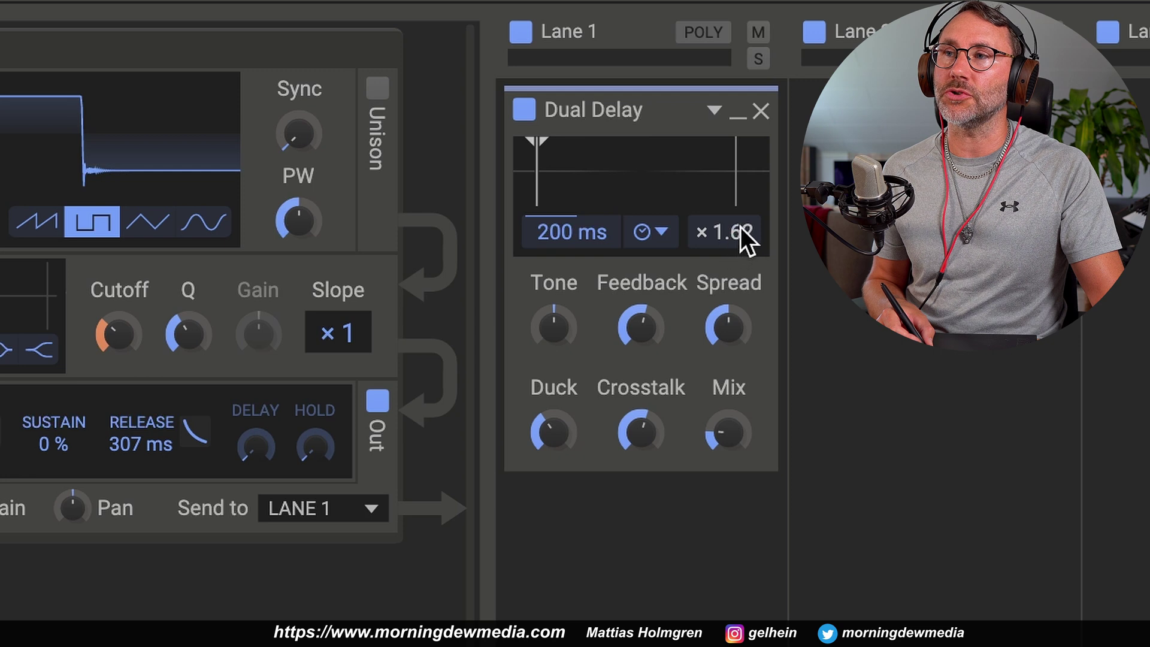
{"action": "left_click", "coordinate": [657, 238]}
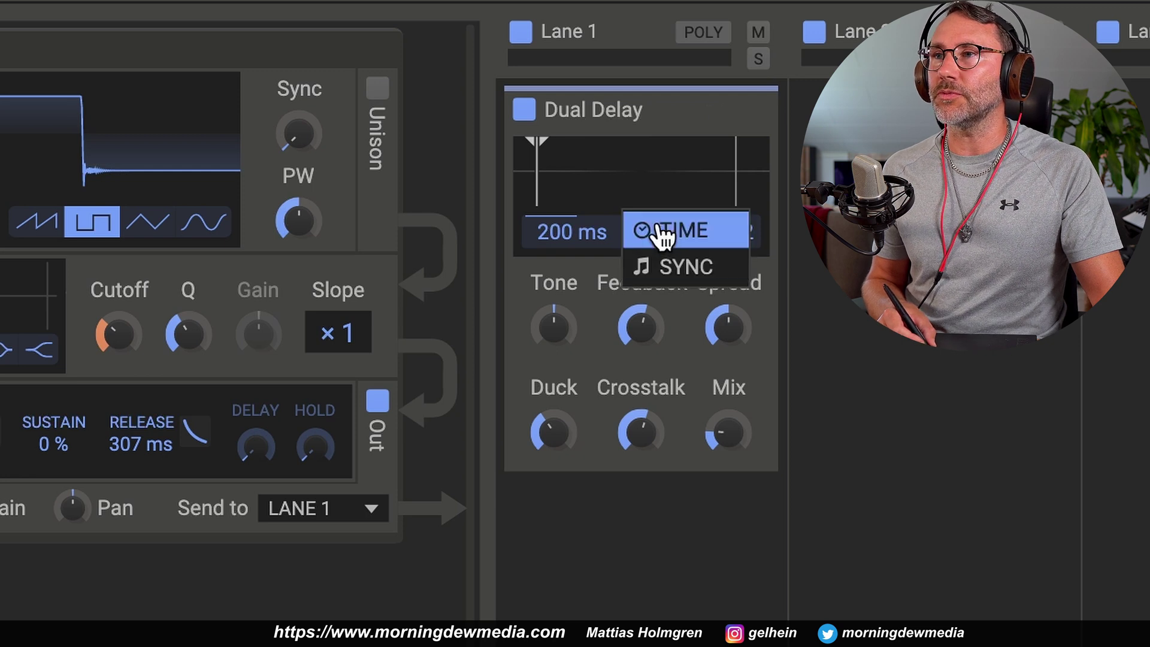
{"action": "left_click", "coordinate": [680, 264]}
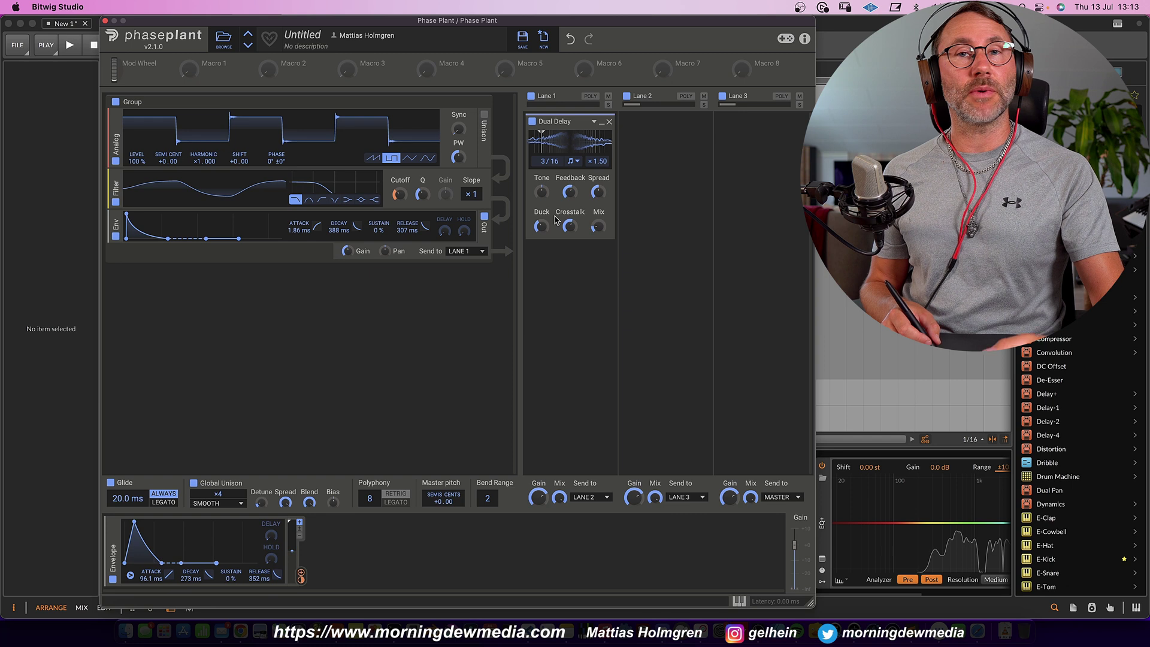
Insert a Reverb in the Lane 1 slot below the Dual Delay.
{"action": "left_click", "coordinate": [573, 280]}
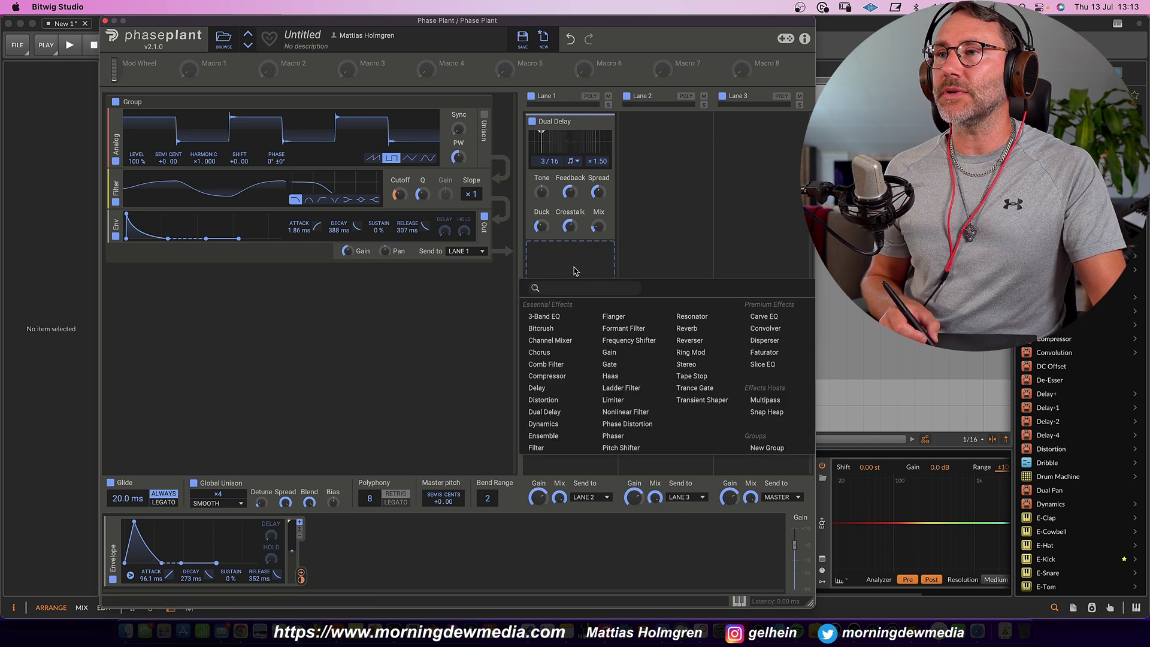
{"action": "left_click", "coordinate": [695, 331]}
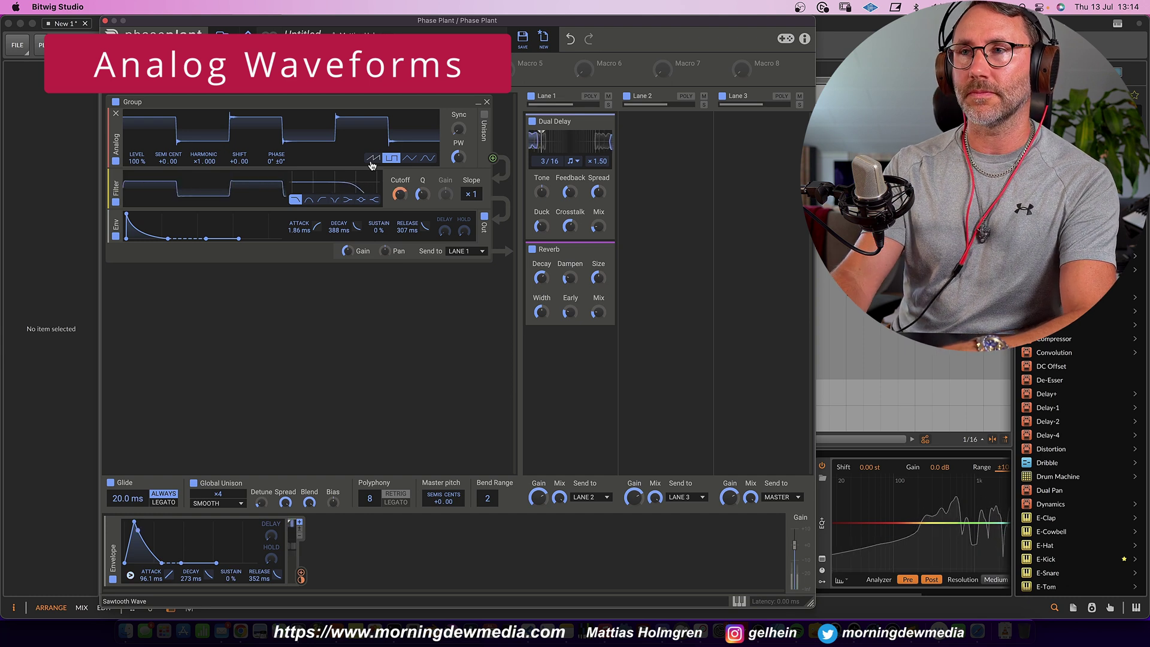
Try the triangle and sine waveforms on the Analog oscillator, settling on sawtooth.
{"action": "left_click", "coordinate": [410, 158]}
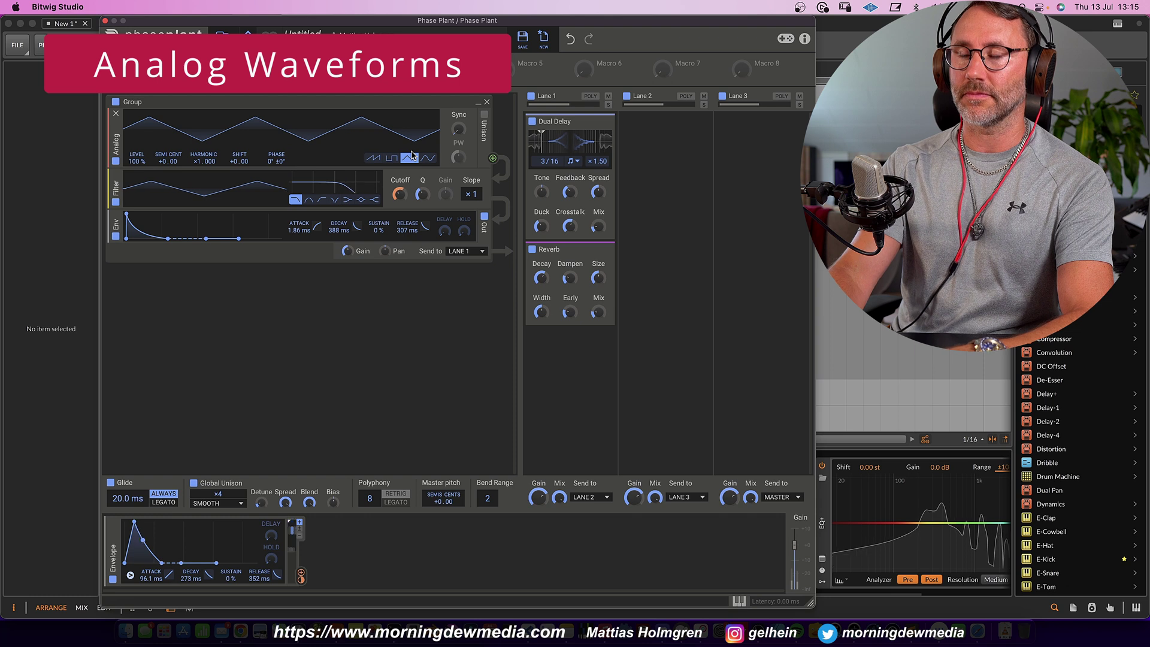
{"action": "left_click", "coordinate": [427, 158]}
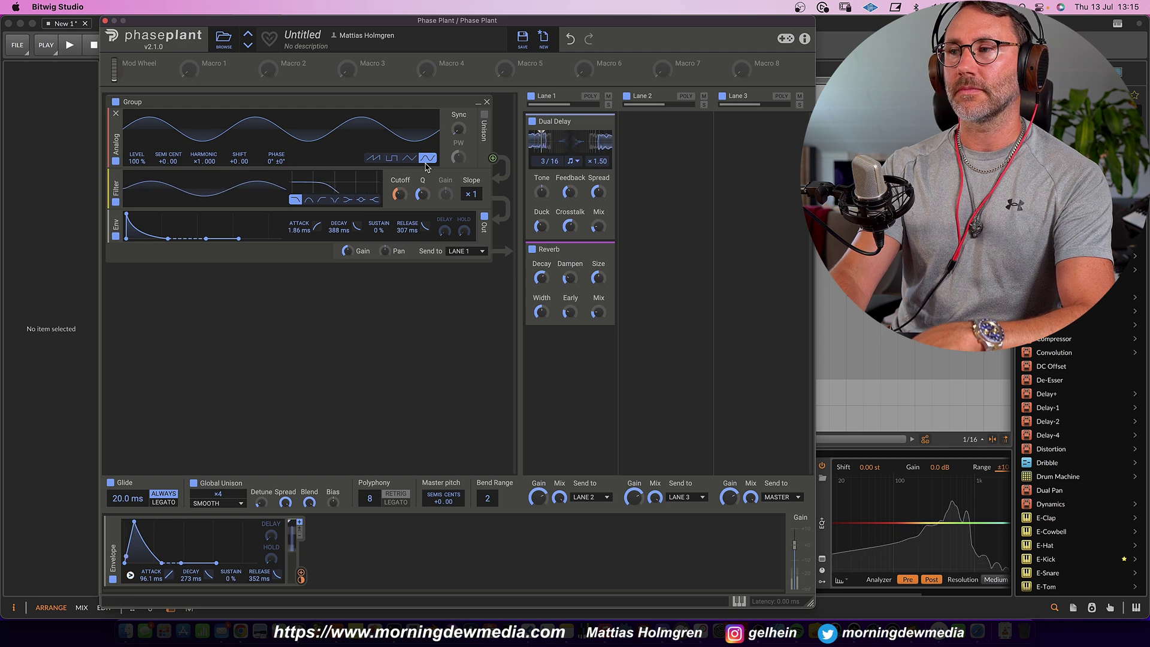
{"action": "left_click", "coordinate": [372, 158]}
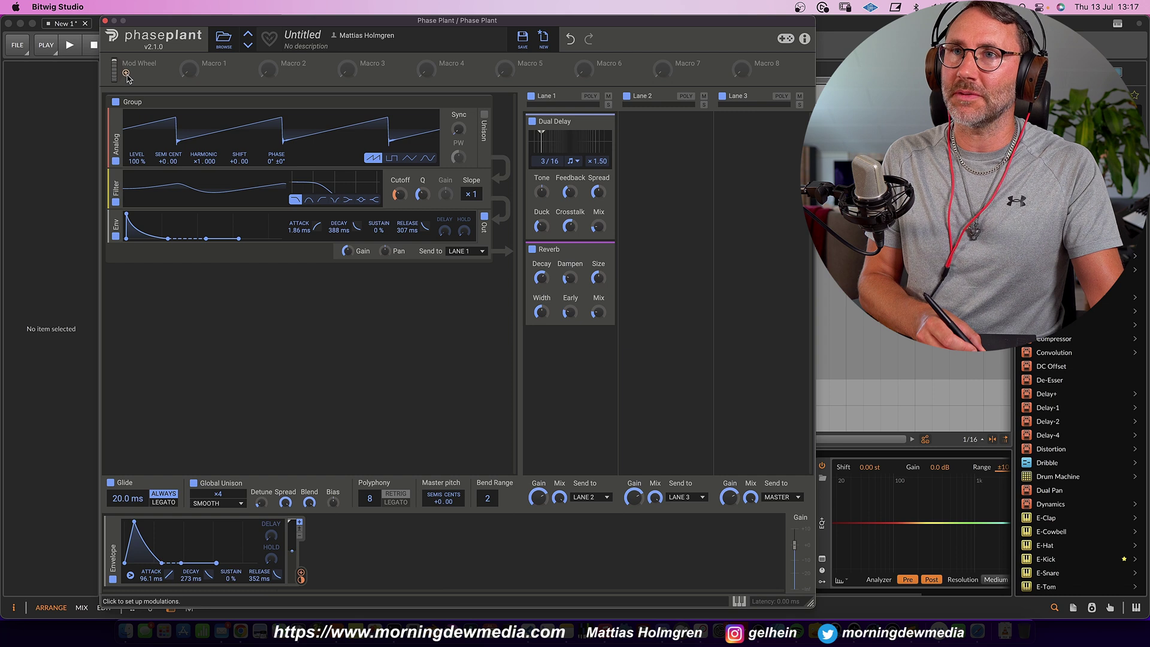
Assign the mod wheel to open the filter cutoff.
{"action": "left_click", "coordinate": [126, 76]}
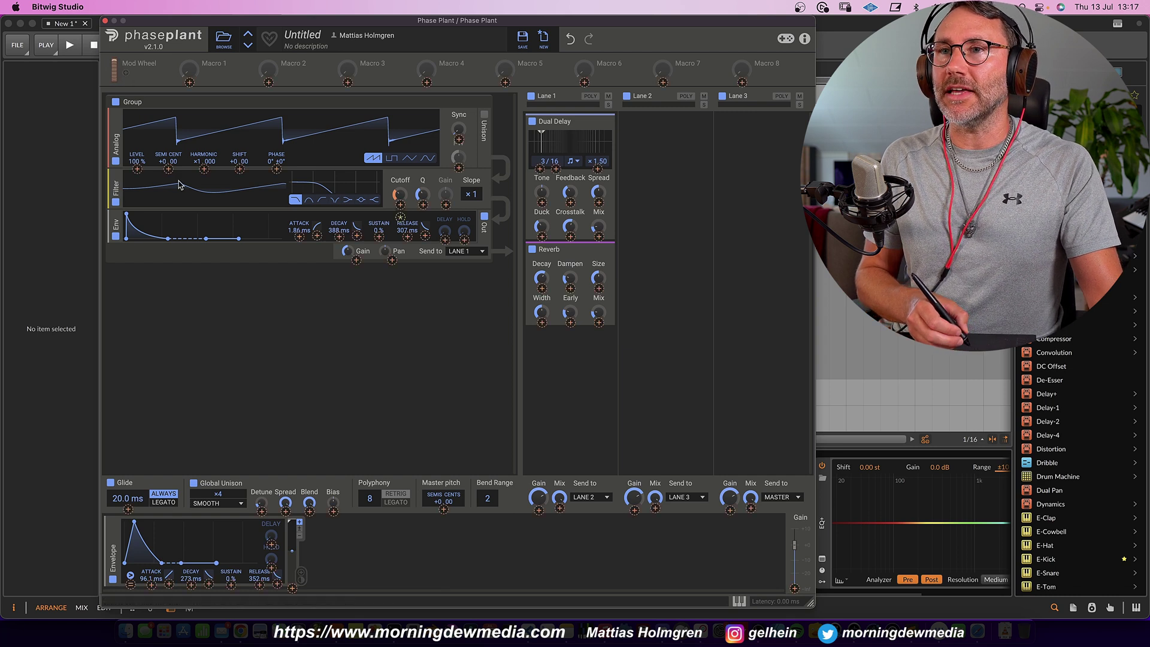
{"action": "left_click", "coordinate": [401, 205]}
{"action": "left_click_drag", "start_coordinate": [401, 207], "coordinate": [401, 165]}
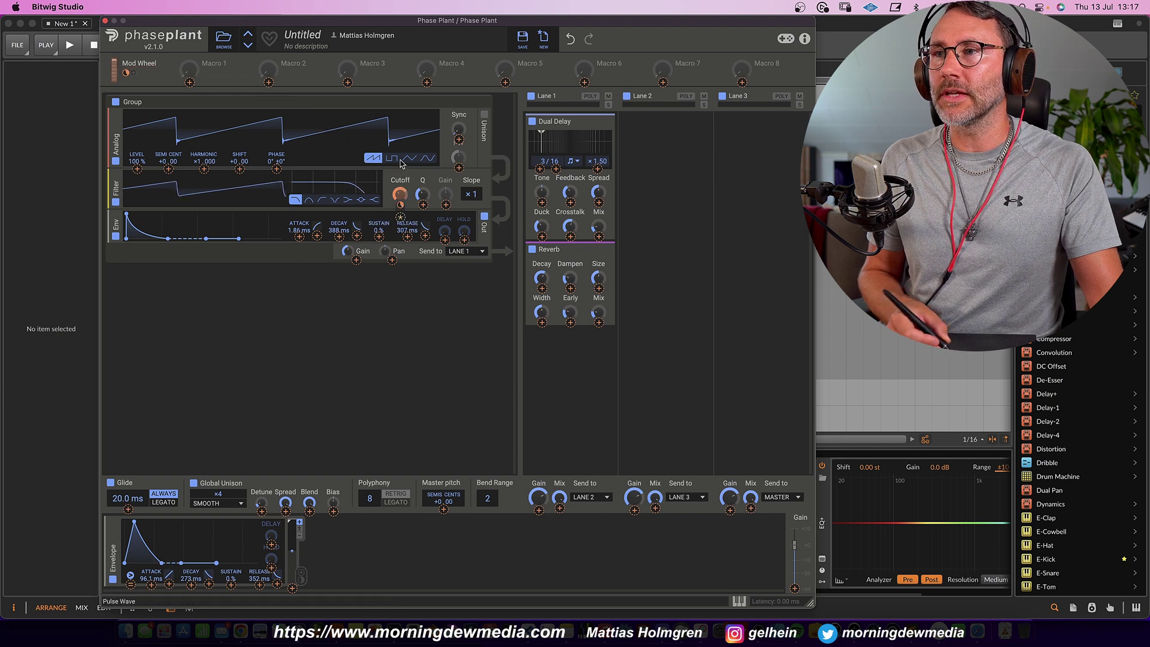
Add mod wheel depth to the reverb mix, delay mix, and both envelope releases.
{"action": "left_click", "coordinate": [599, 322]}
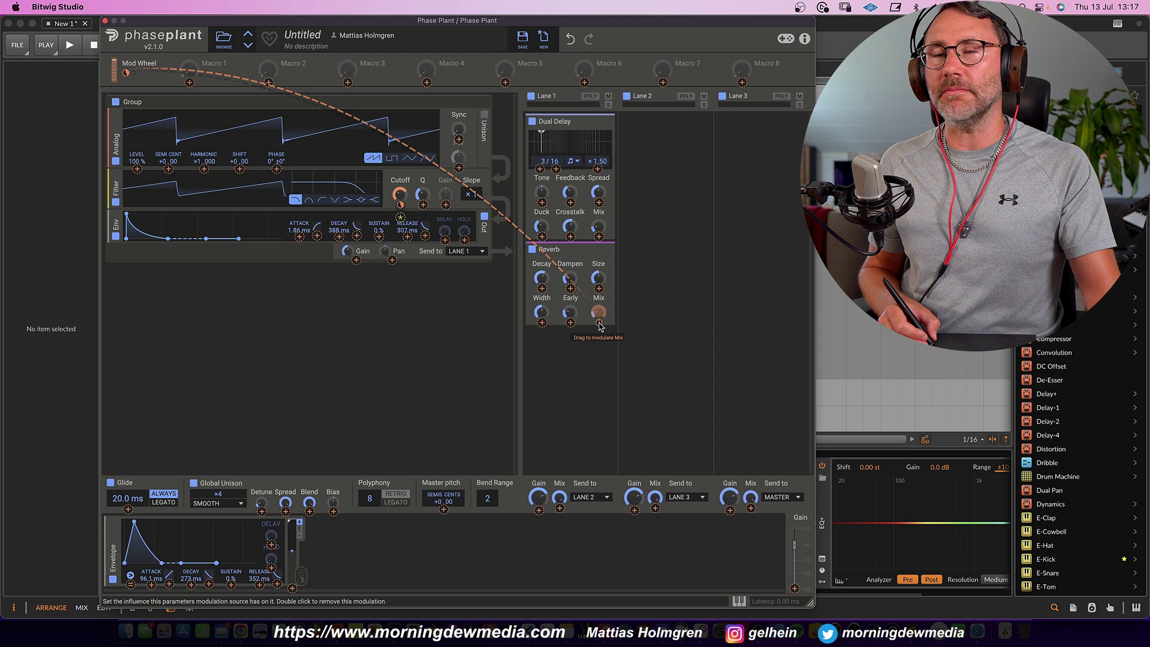
{"action": "left_click_drag", "start_coordinate": [600, 325], "coordinate": [602, 316]}
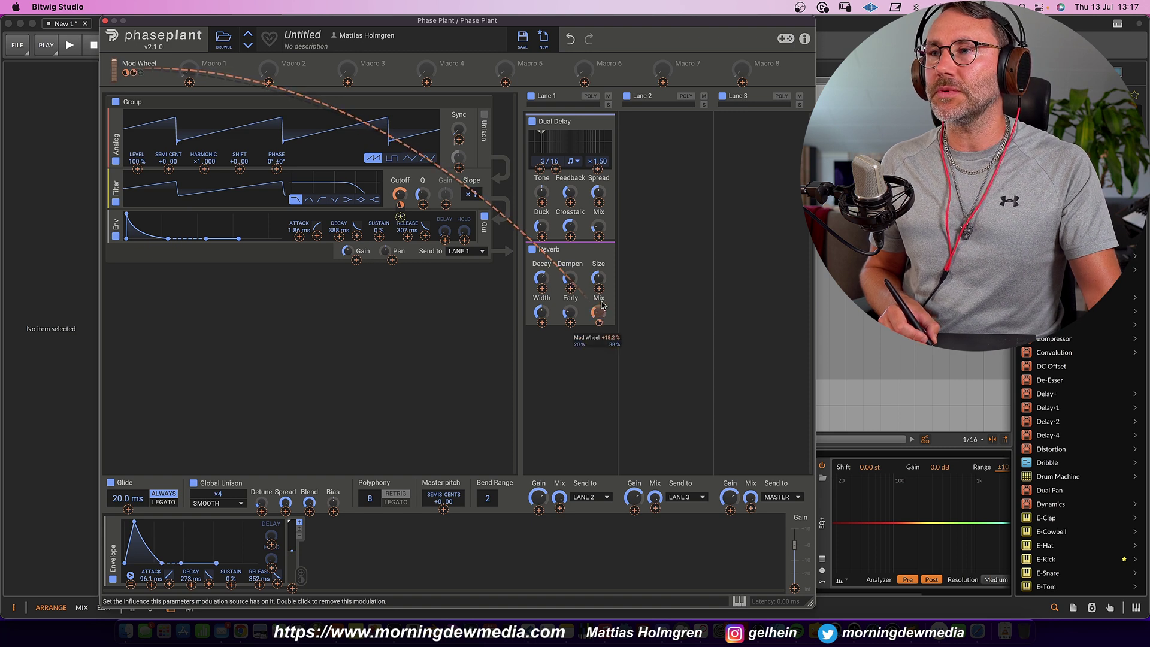
{"action": "left_click_drag", "start_coordinate": [600, 237], "coordinate": [600, 225]}
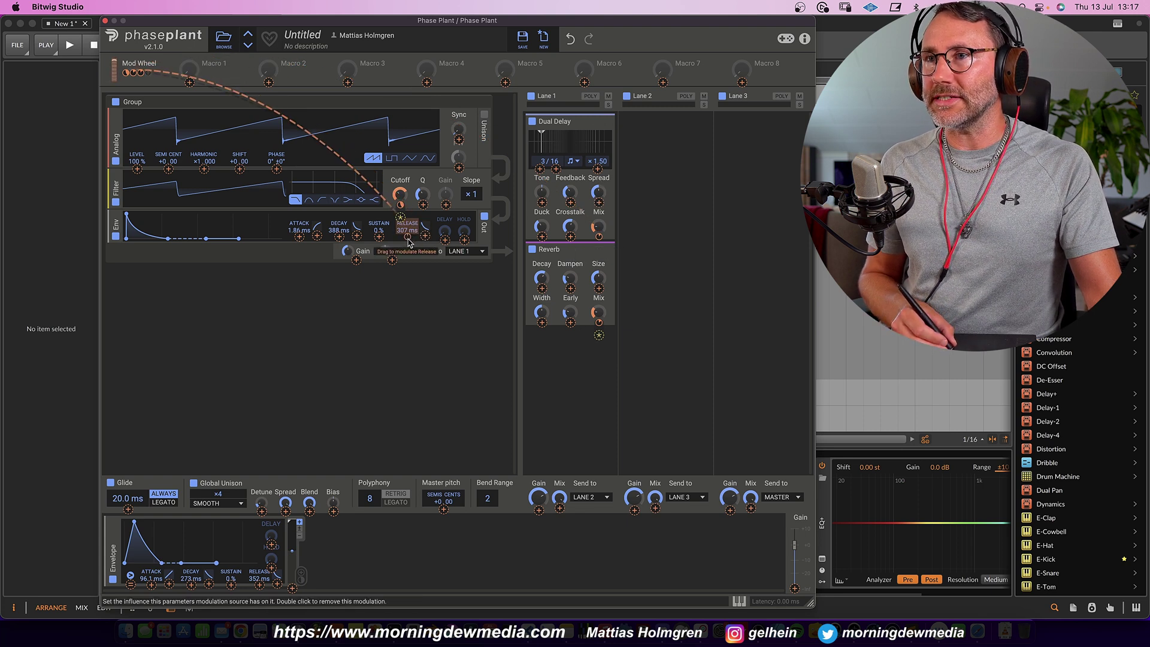
{"action": "left_click_drag", "start_coordinate": [407, 239], "coordinate": [408, 236]}
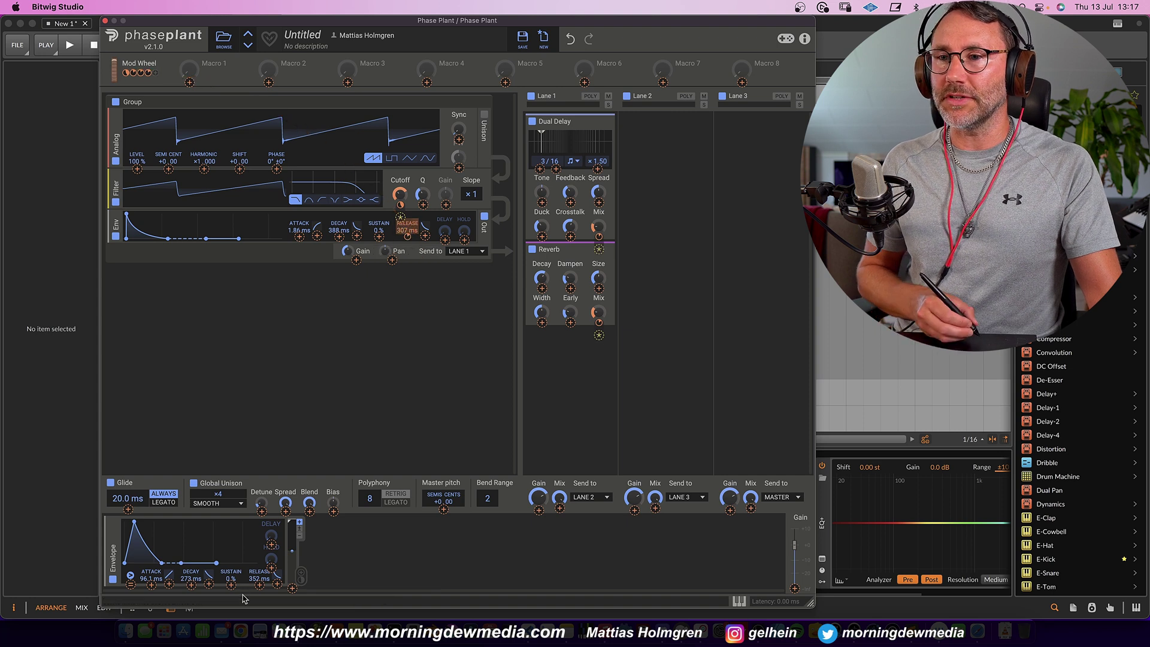
{"action": "left_click_drag", "start_coordinate": [259, 585], "coordinate": [258, 569]}
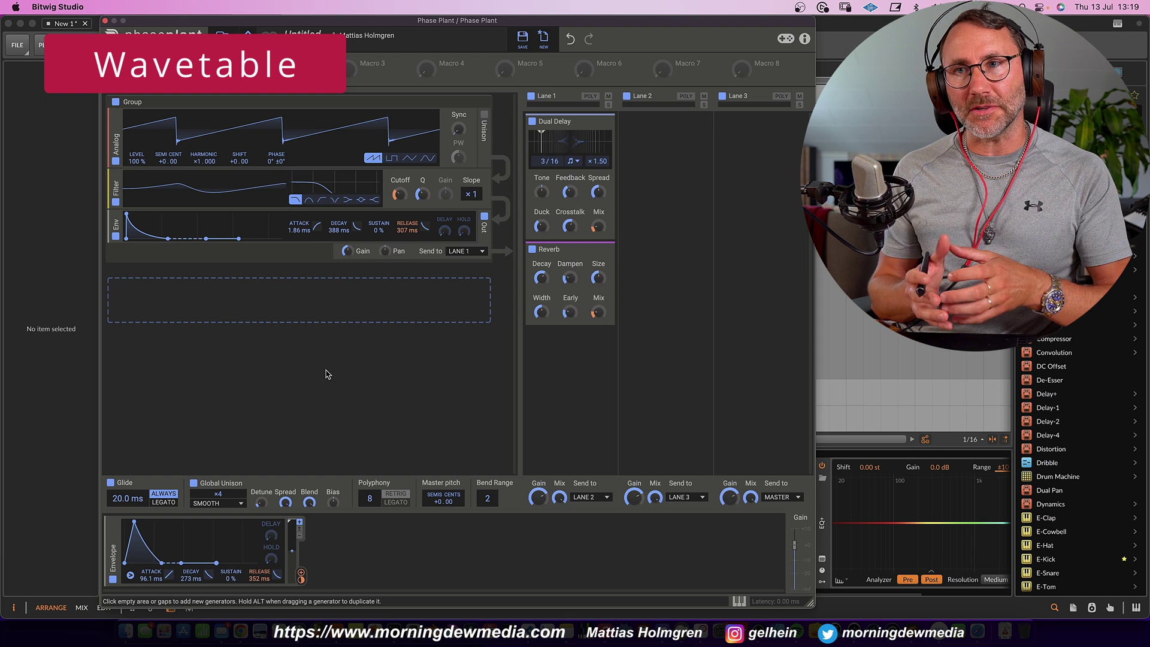
Add a Wavetable oscillator in a new group at frame 180, tuned down −12 semitones.
{"action": "left_click", "coordinate": [305, 302]}
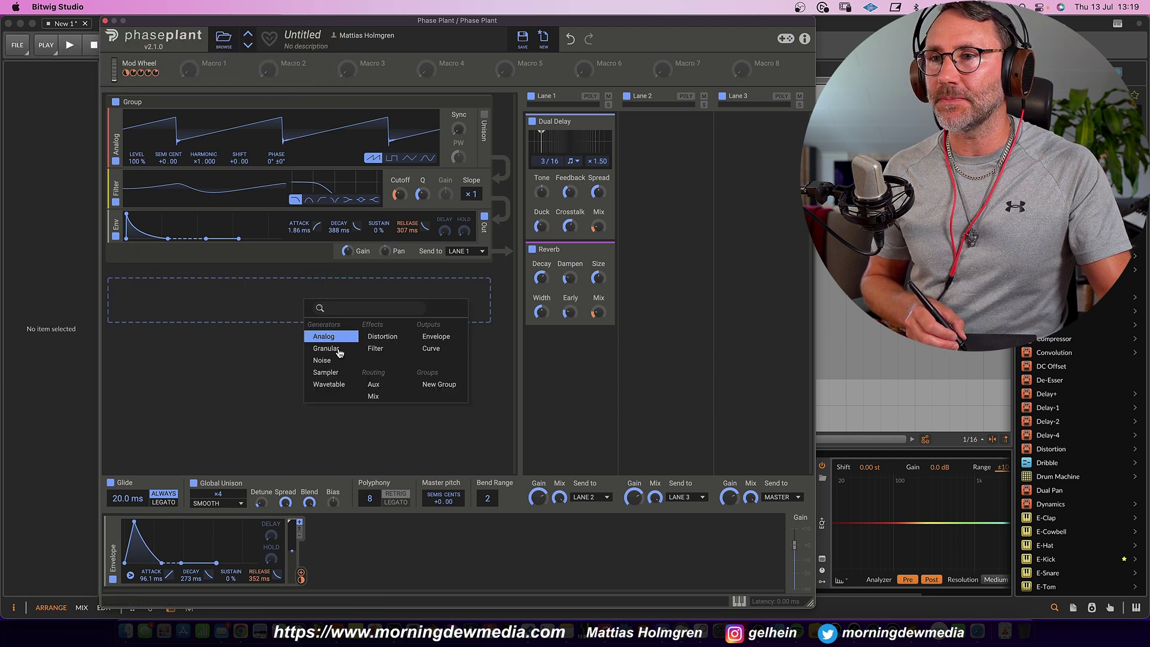
{"action": "left_click", "coordinate": [330, 385]}
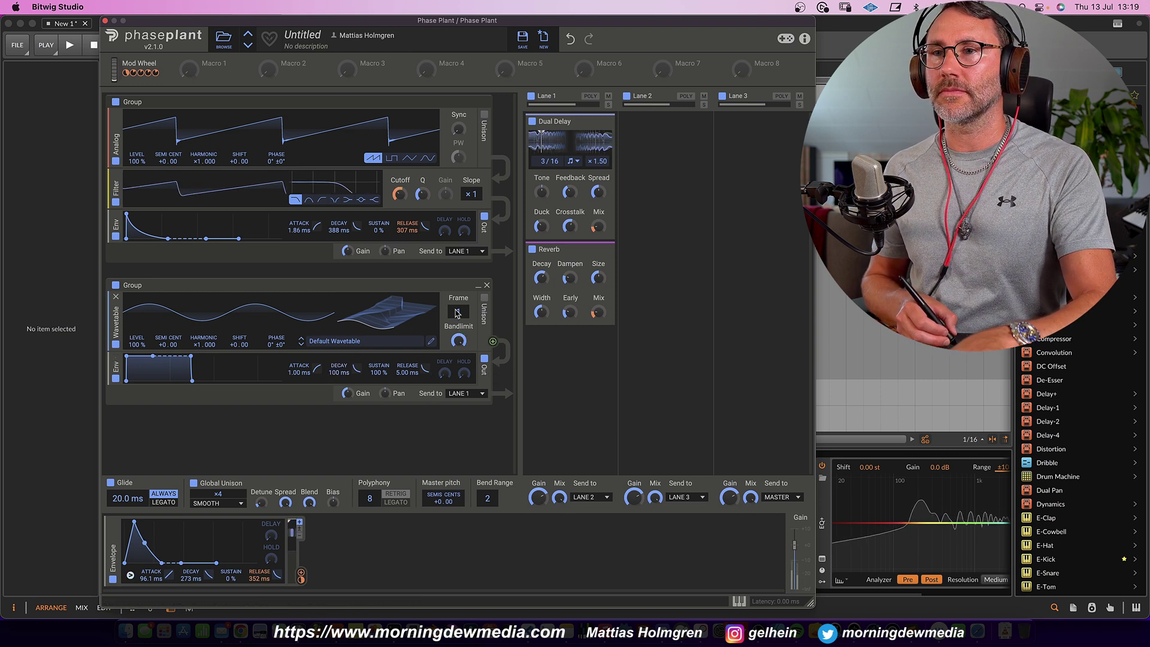
{"action": "left_click_drag", "start_coordinate": [466, 314], "coordinate": [468, 234]}
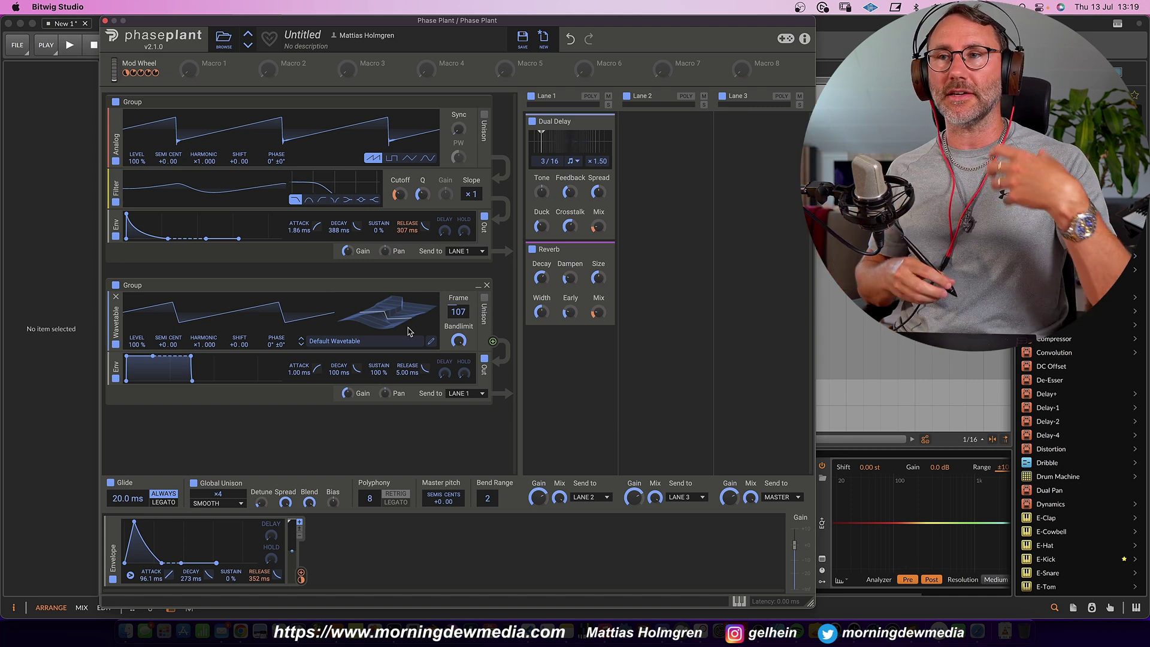
{"action": "double_click", "coordinate": [458, 311]}
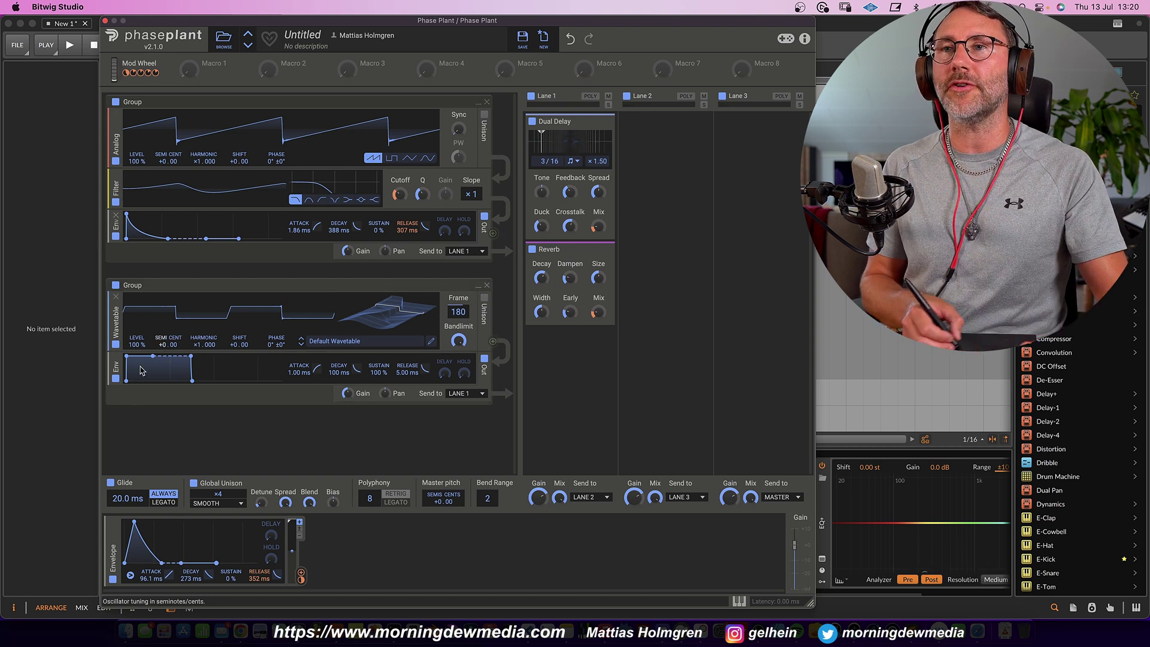
{"action": "left_click_drag", "start_coordinate": [166, 344], "coordinate": [166, 502]}
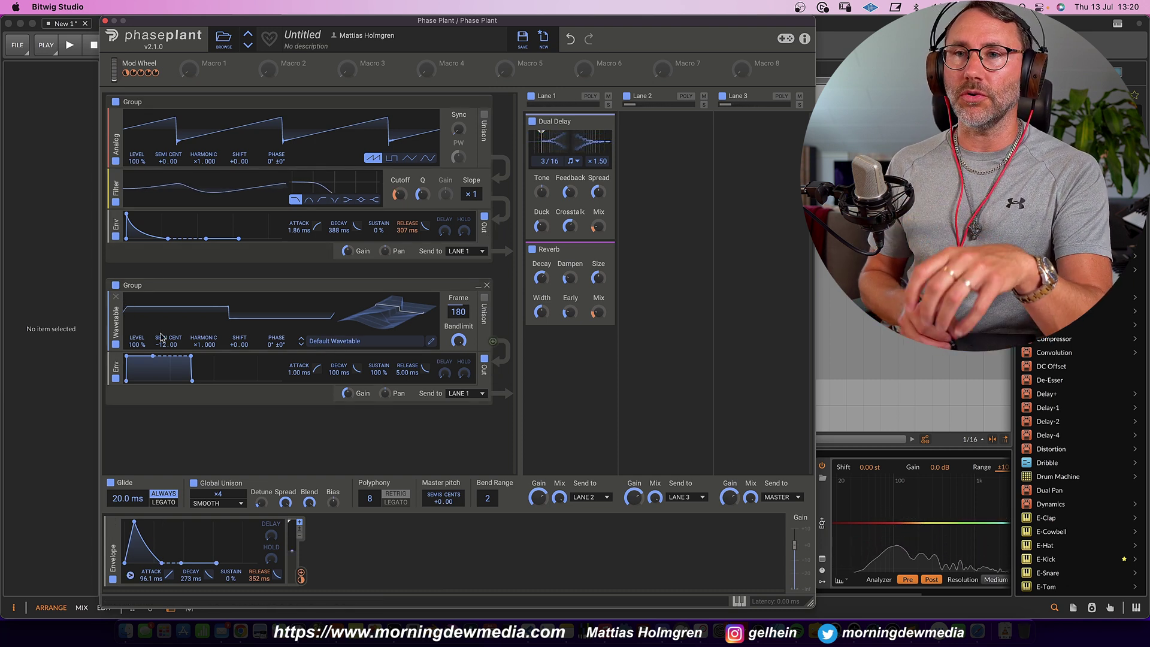
Compare the wavetable group muted and unmuted, then lower its gain to about −29.42 dB.
{"action": "left_click", "coordinate": [116, 286]}
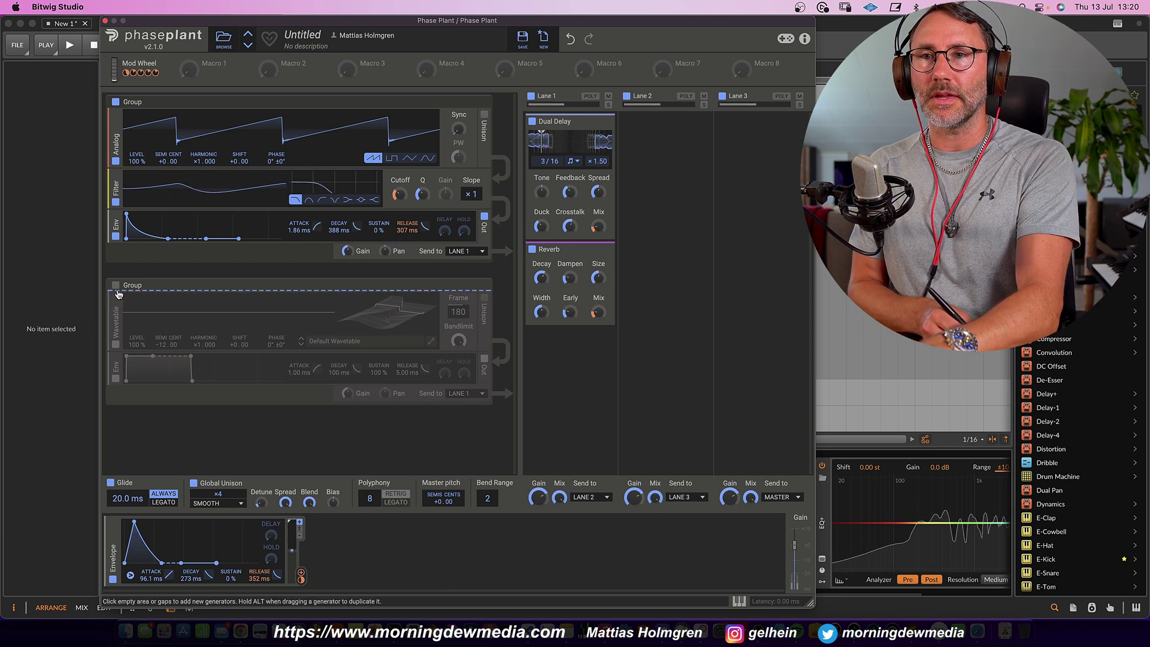
{"action": "left_click", "coordinate": [116, 285]}
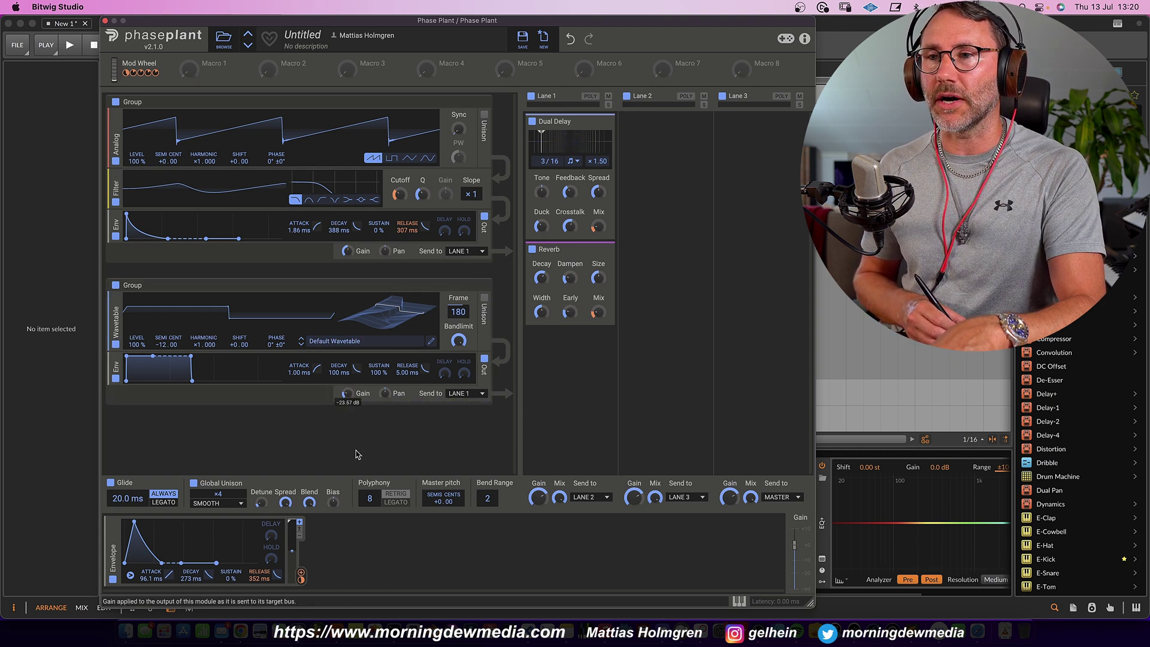
{"action": "left_click_drag", "start_coordinate": [358, 449], "coordinate": [361, 515]}
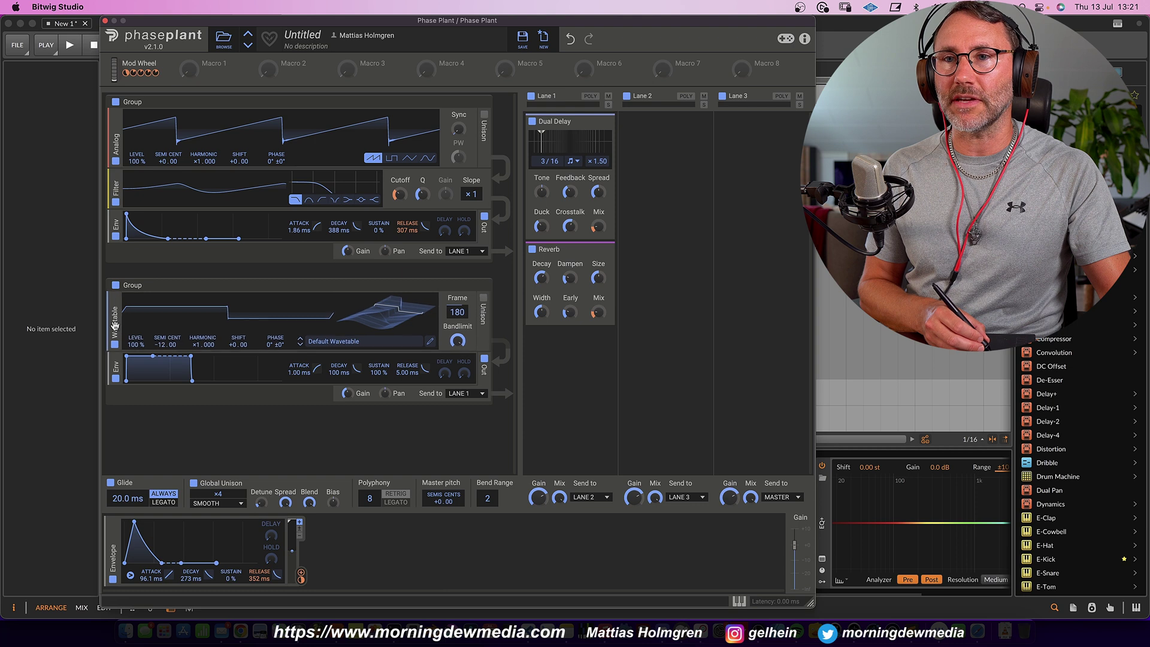
Move the Wavetable oscillator above the Filter in the first group and delete the empty second group.
{"action": "left_click_drag", "start_coordinate": [116, 324], "coordinate": [133, 176]}
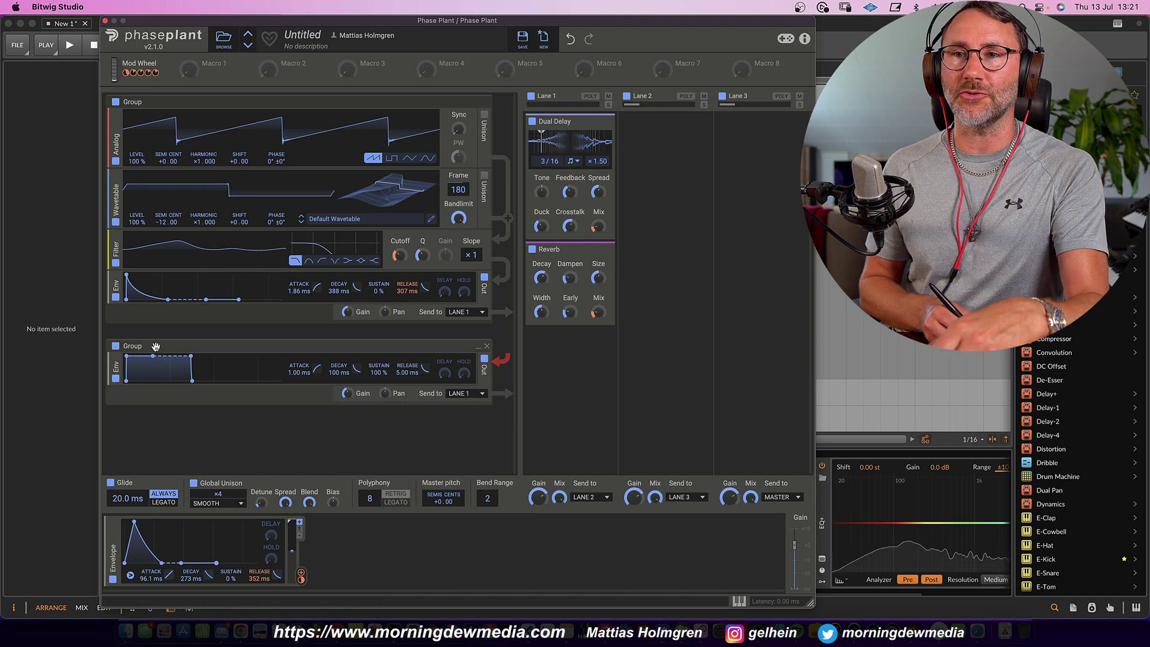
{"action": "left_click", "coordinate": [486, 346]}
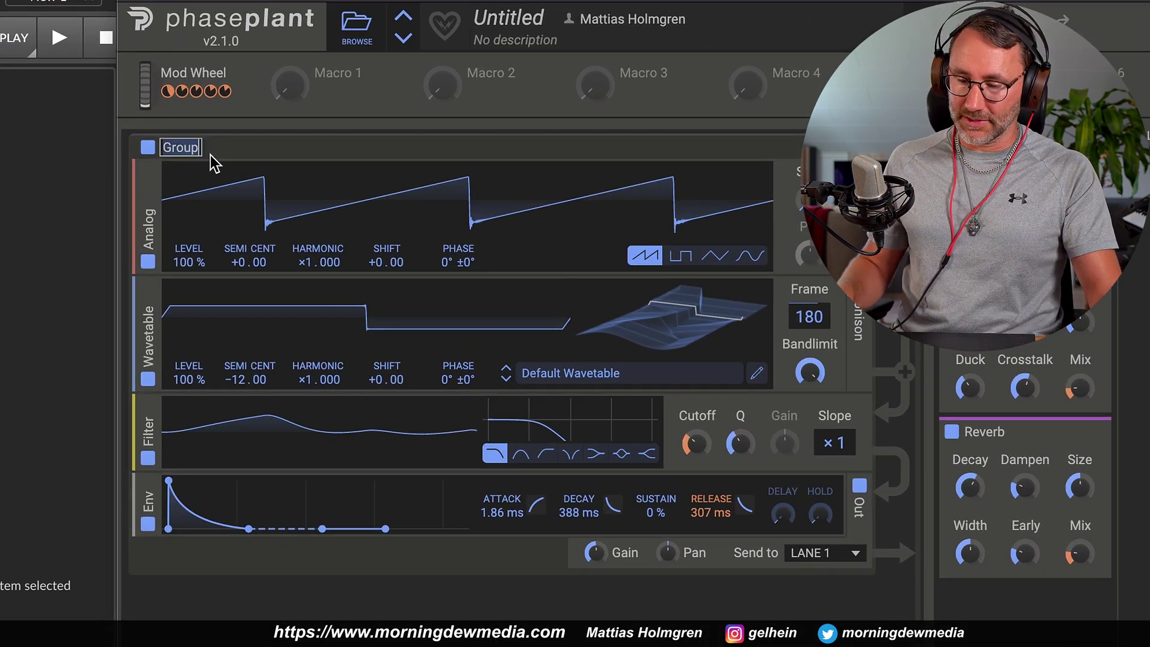
Name the group 'Synth Pluck', then briefly bypass and restore the Wavetable oscillator and Filter to compare.
{"action": "type", "text": "Synth Pluck"}
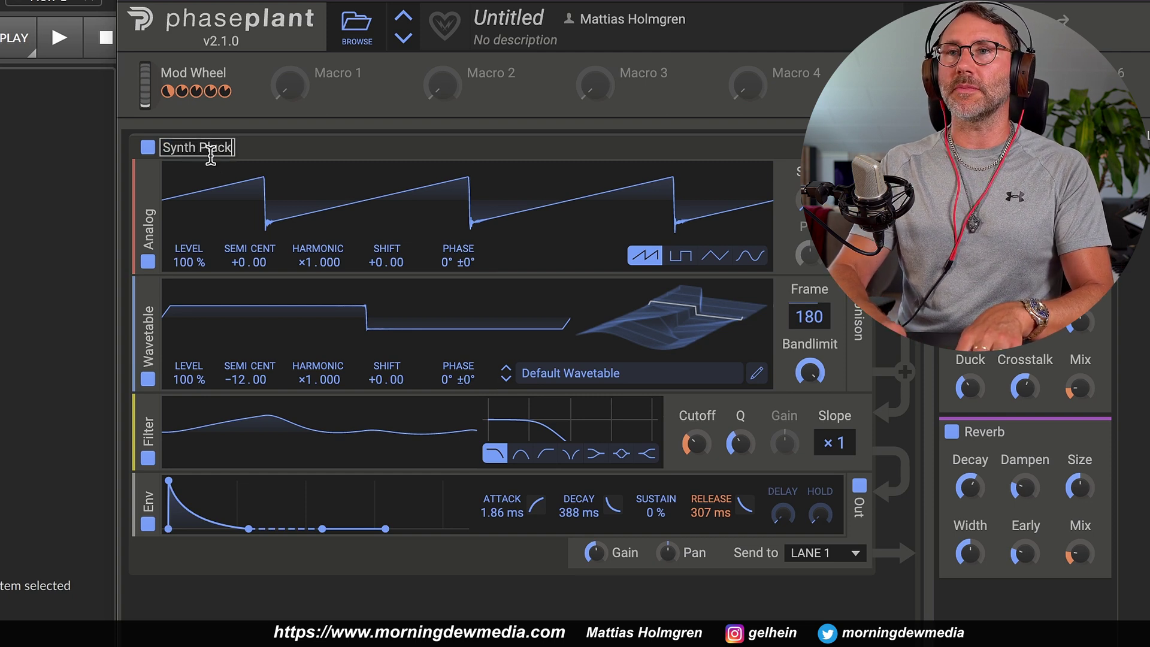
{"action": "key", "text": "Return"}
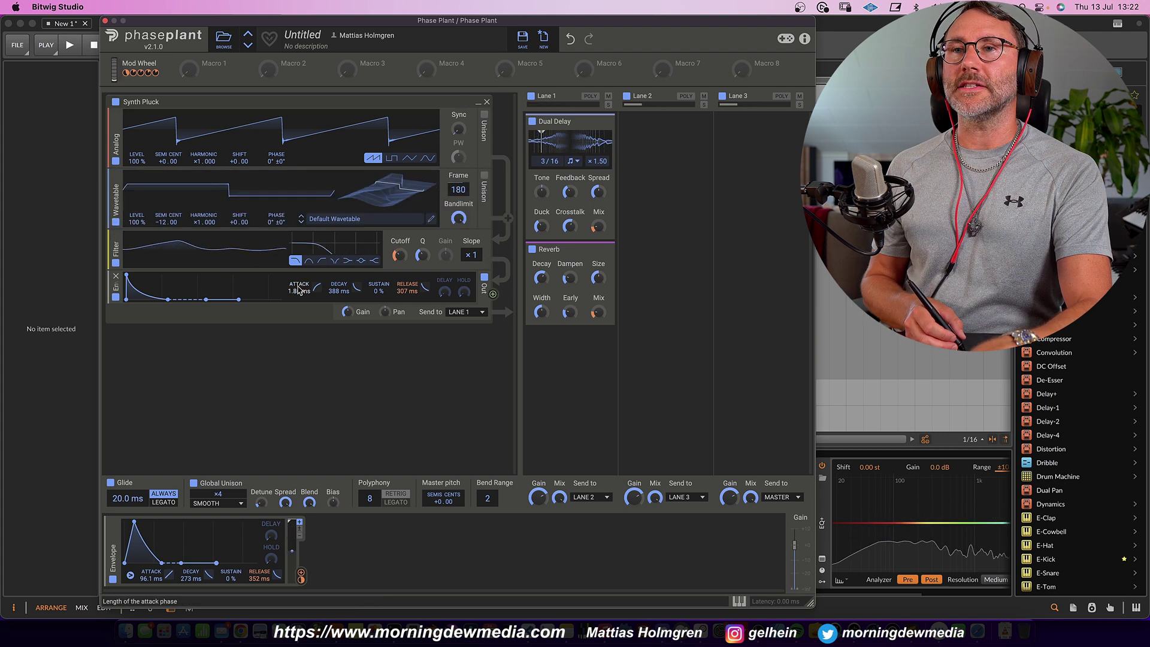
{"action": "left_click", "coordinate": [116, 221]}
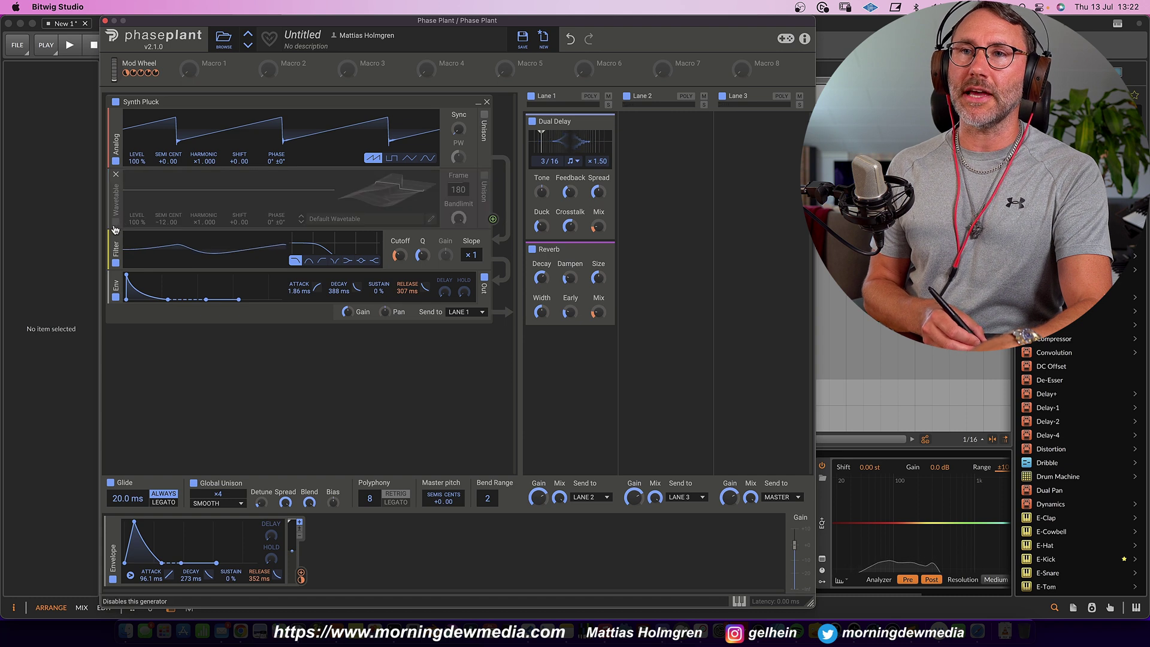
{"action": "left_click", "coordinate": [116, 221]}
{"action": "left_click", "coordinate": [116, 262]}
{"action": "left_click", "coordinate": [116, 262]}
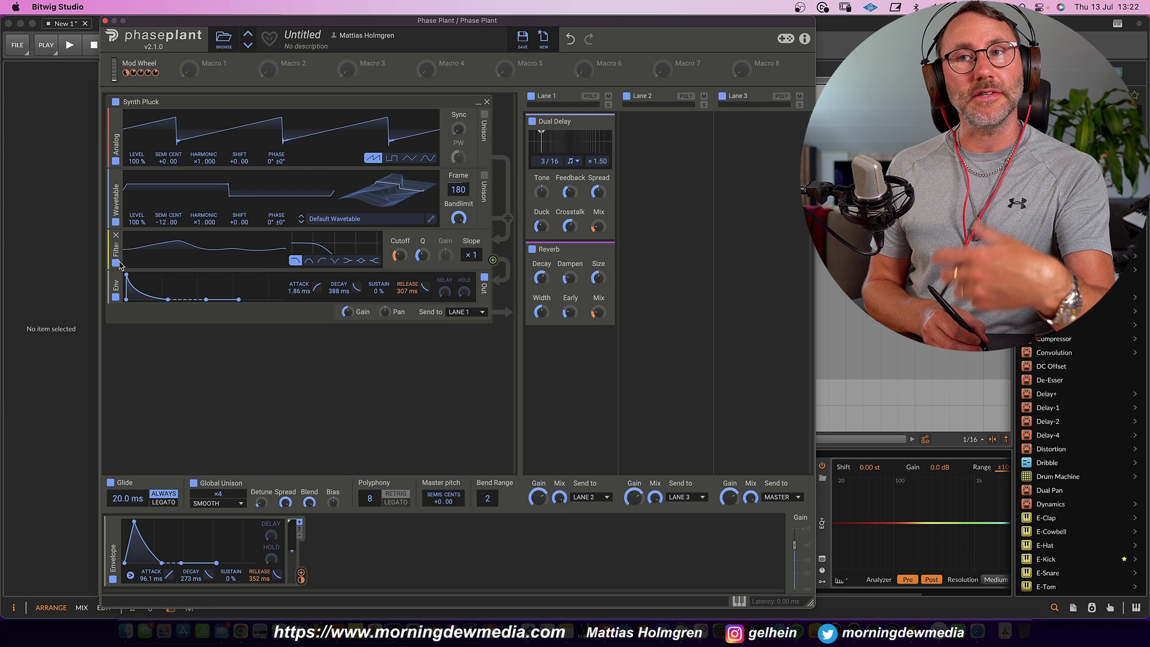